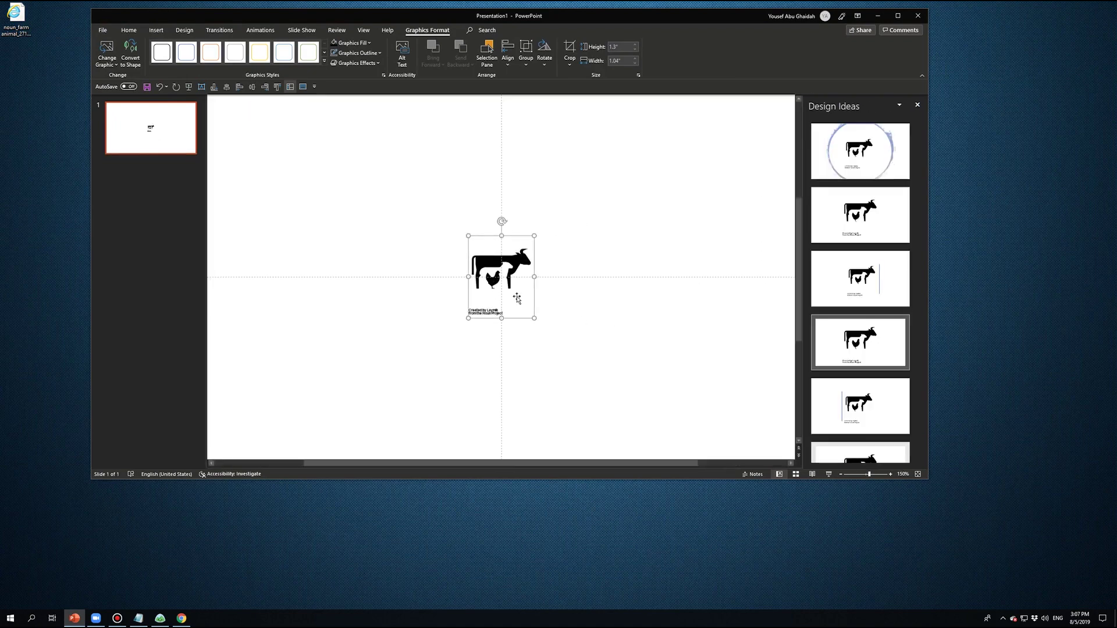
Ungroup the pasted icon and remove the attribution caption beneath it.
drag(518, 298, 611, 192)
key(ctrl+shift+g)
key(Return)
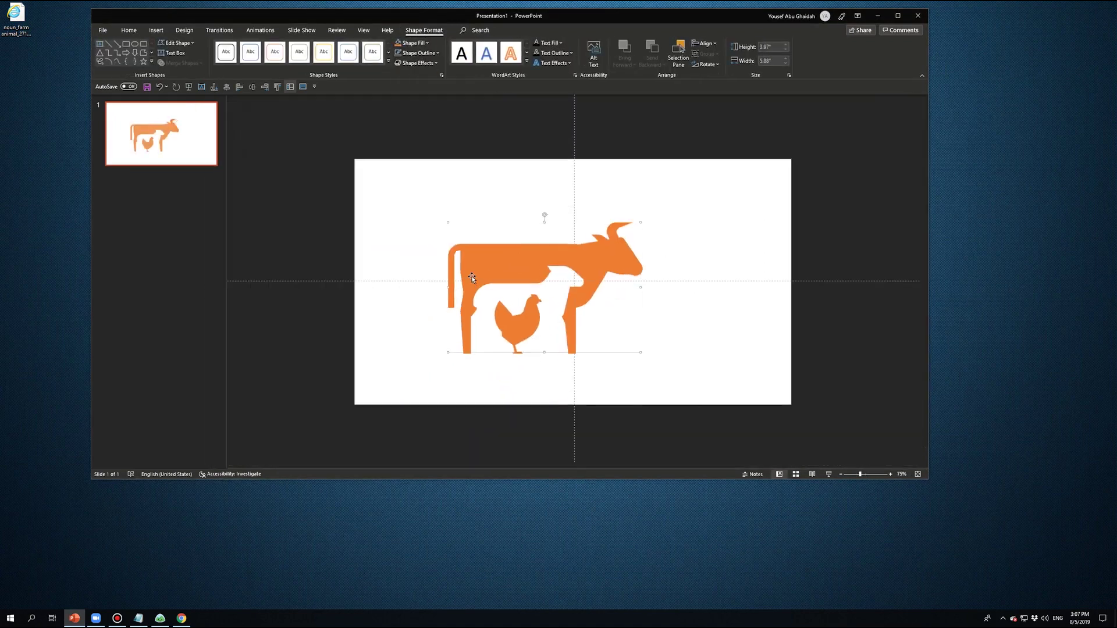
click(314, 200)
Draw a large blue rectangle across the slide.
click(156, 30)
click(253, 52)
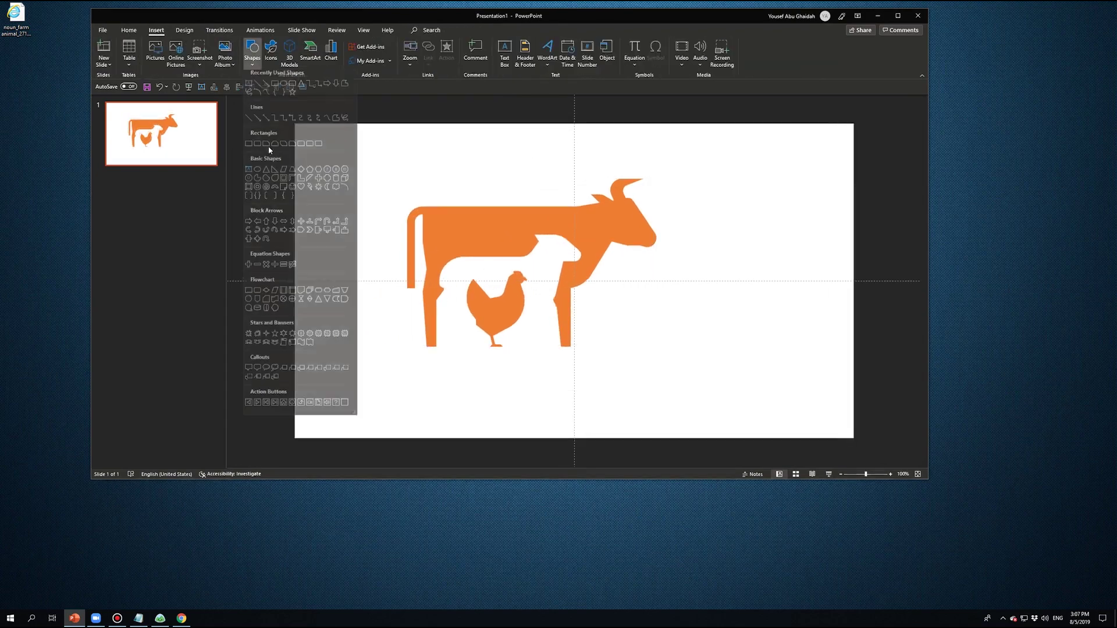
click(269, 145)
mouse_move(309, 134)
mouse_down()
mouse_move(396, 248)
mouse_move(774, 407)
mouse_up()
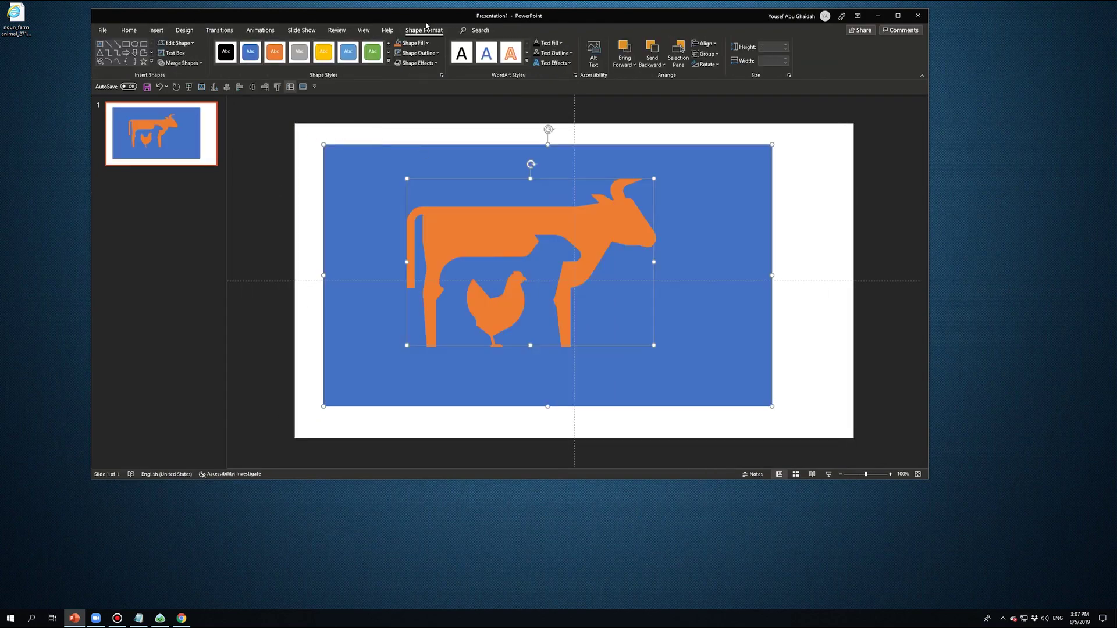
Recolour the cow icon and fill the chicken green.
click(524, 227)
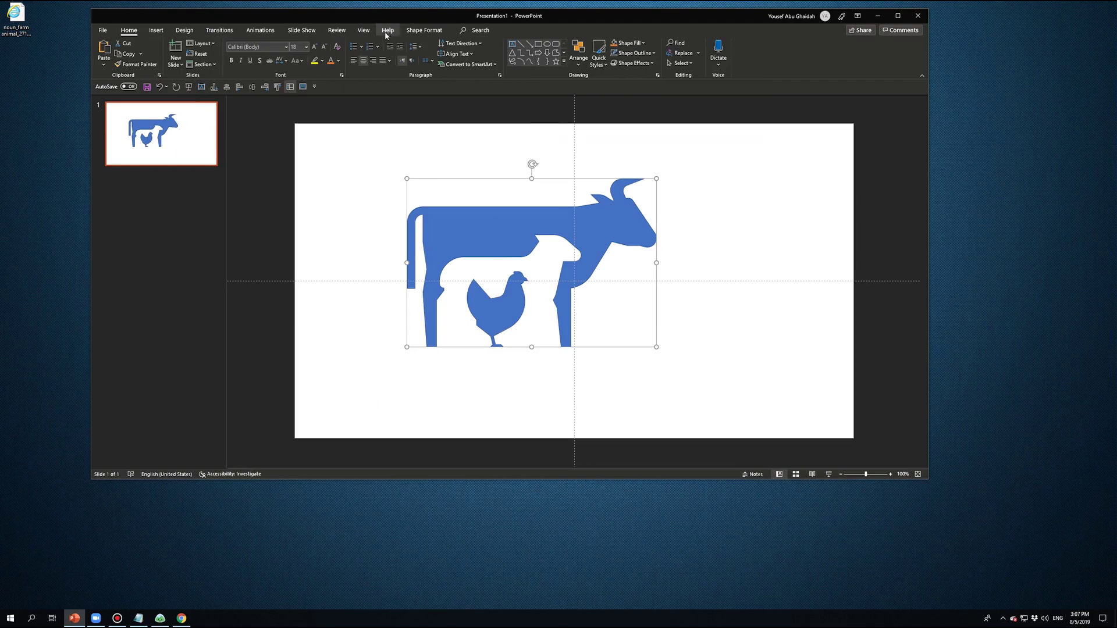
click(424, 31)
click(416, 43)
click(428, 124)
click(498, 306)
click(416, 44)
click(461, 79)
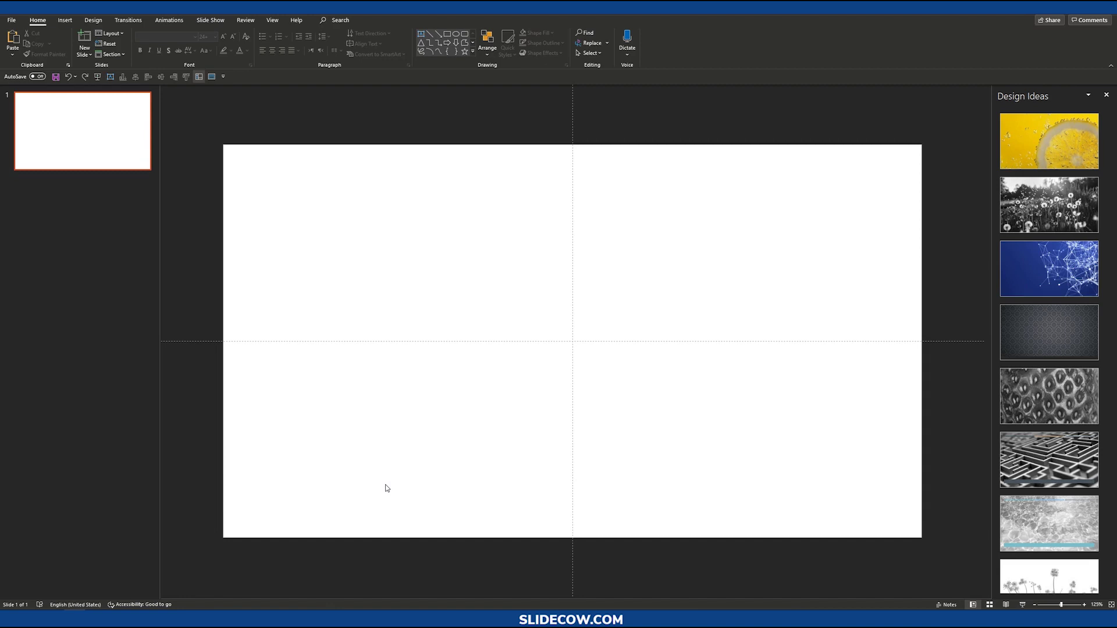
Open the Insert Icons library and pick the panda from Animals.
click(65, 20)
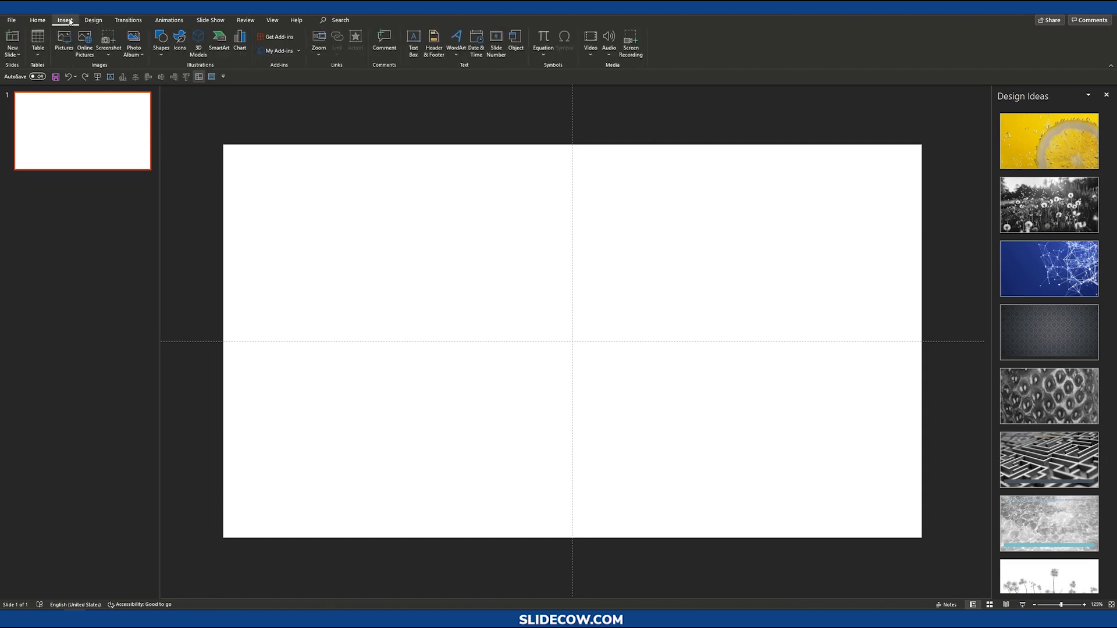
click(179, 40)
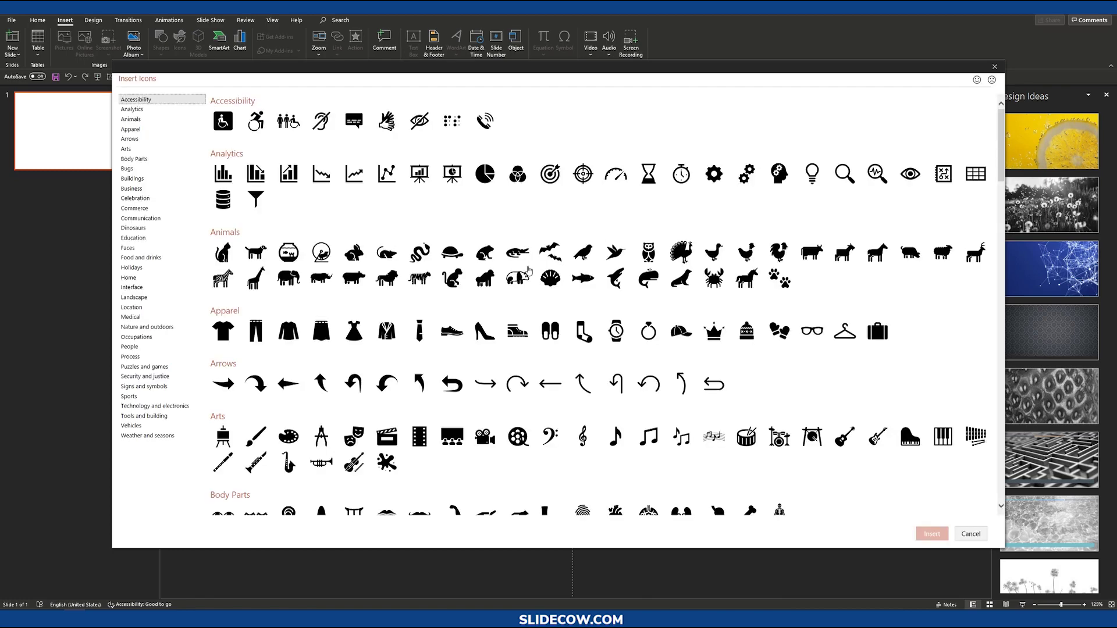
scroll(375, 261, down, 5)
scroll(358, 227, down, 5)
scroll(356, 220, down, 10)
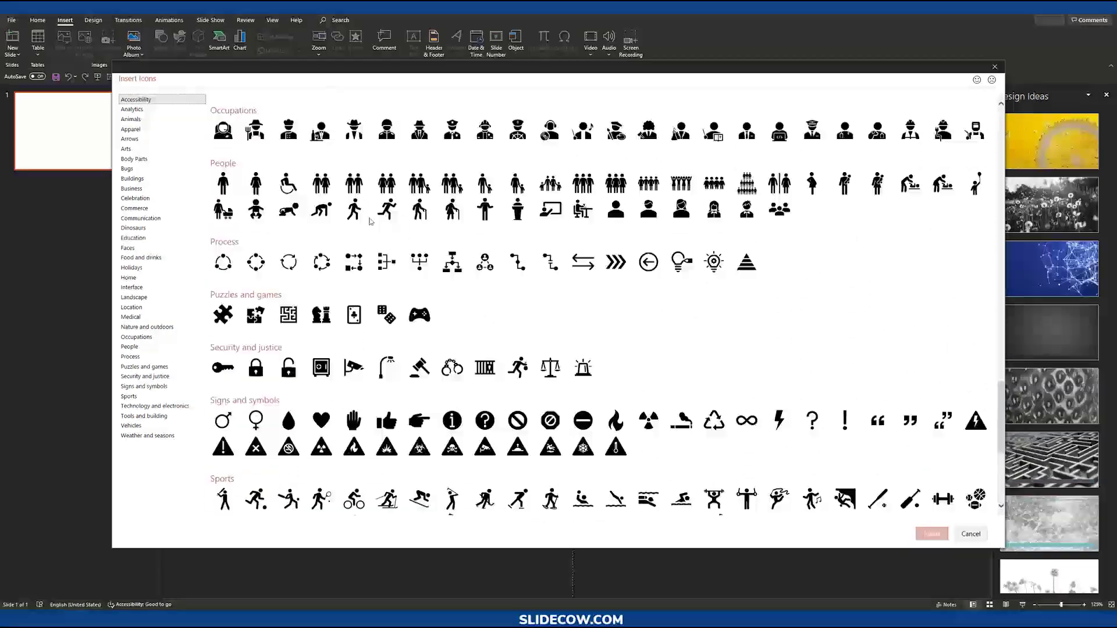
scroll(356, 220, down, 5)
scroll(356, 220, up, 10)
scroll(356, 221, up, 10)
scroll(386, 246, up, 1)
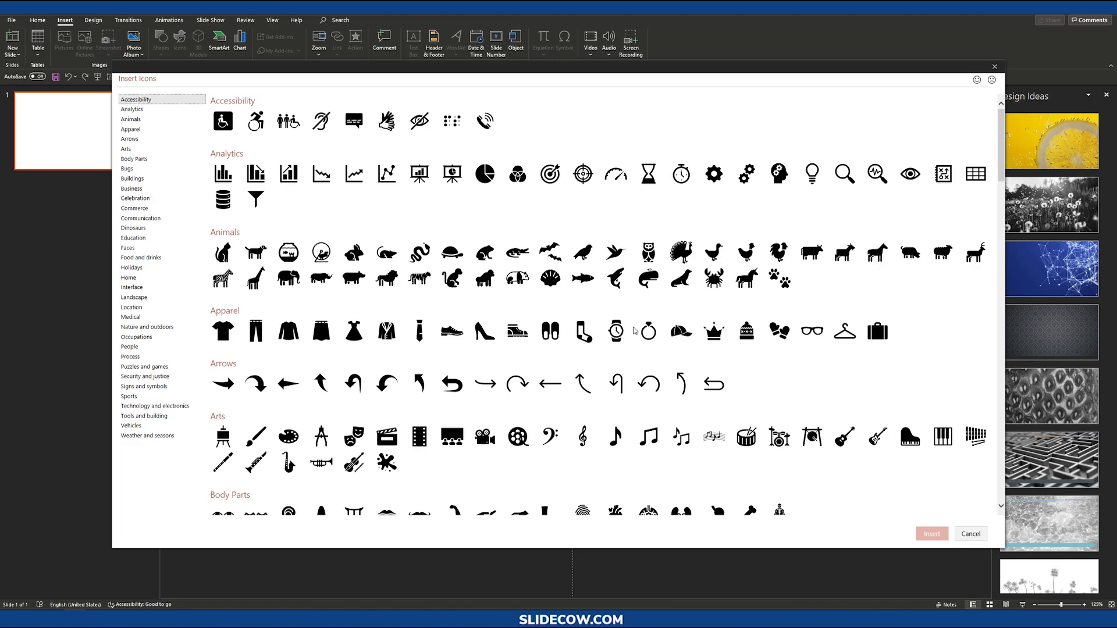
scroll(620, 302, down, 2)
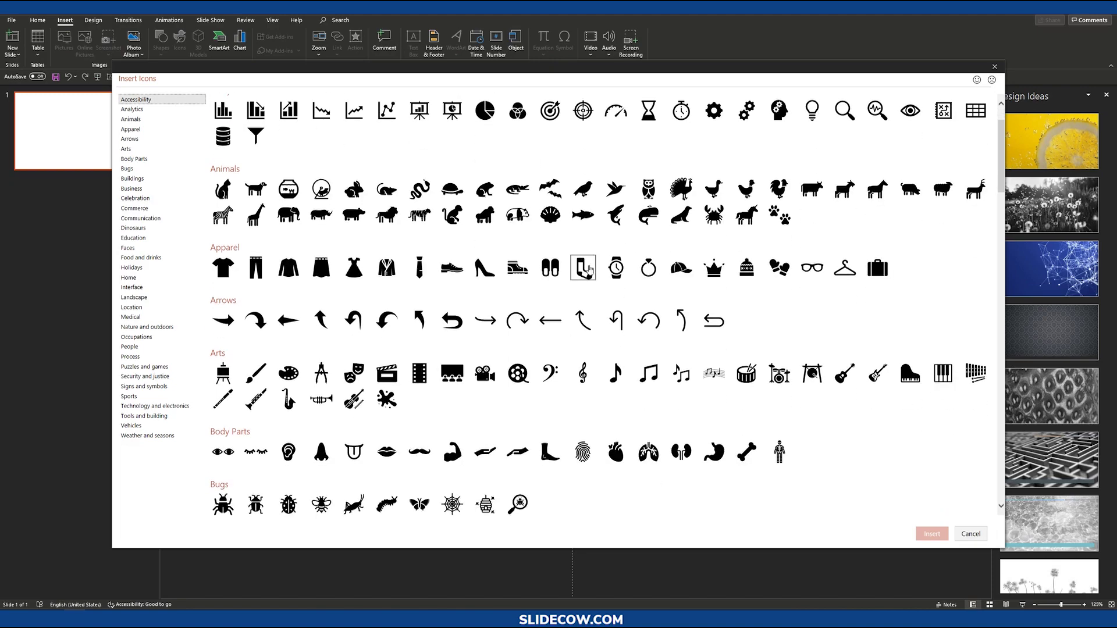
scroll(594, 331, down, 5)
scroll(533, 366, up, 5)
scroll(514, 355, up, 2)
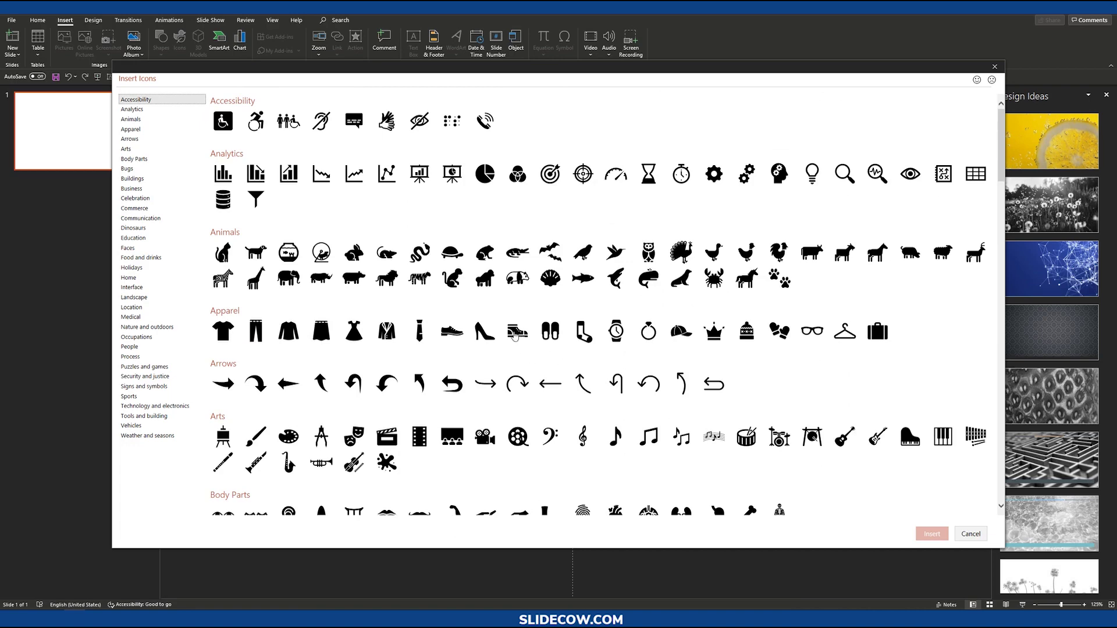
scroll(548, 305, down, 1)
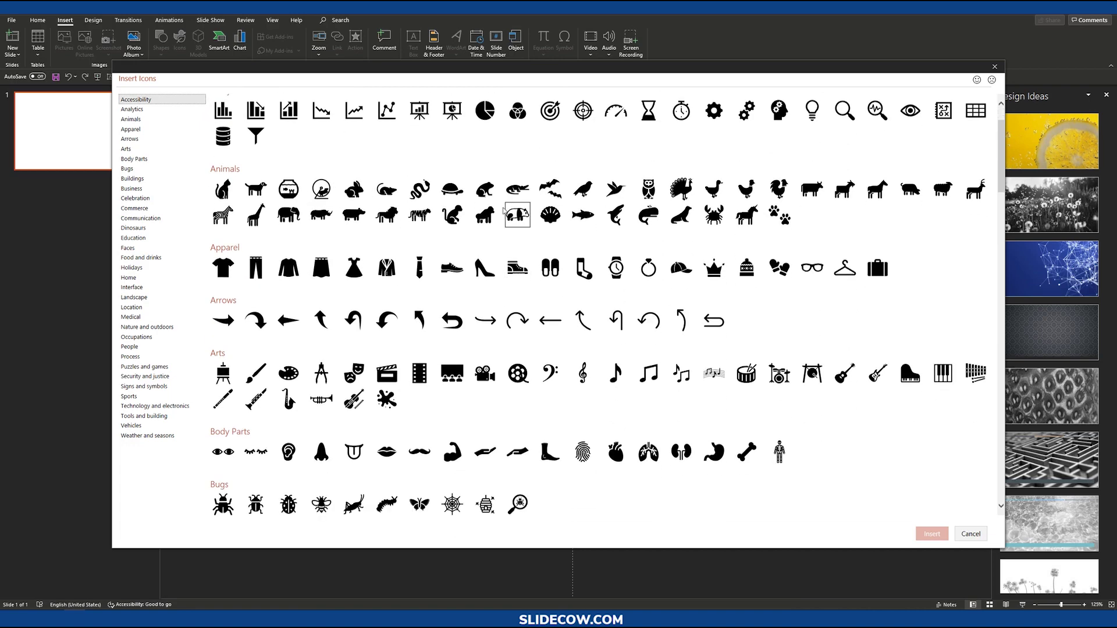
click(518, 217)
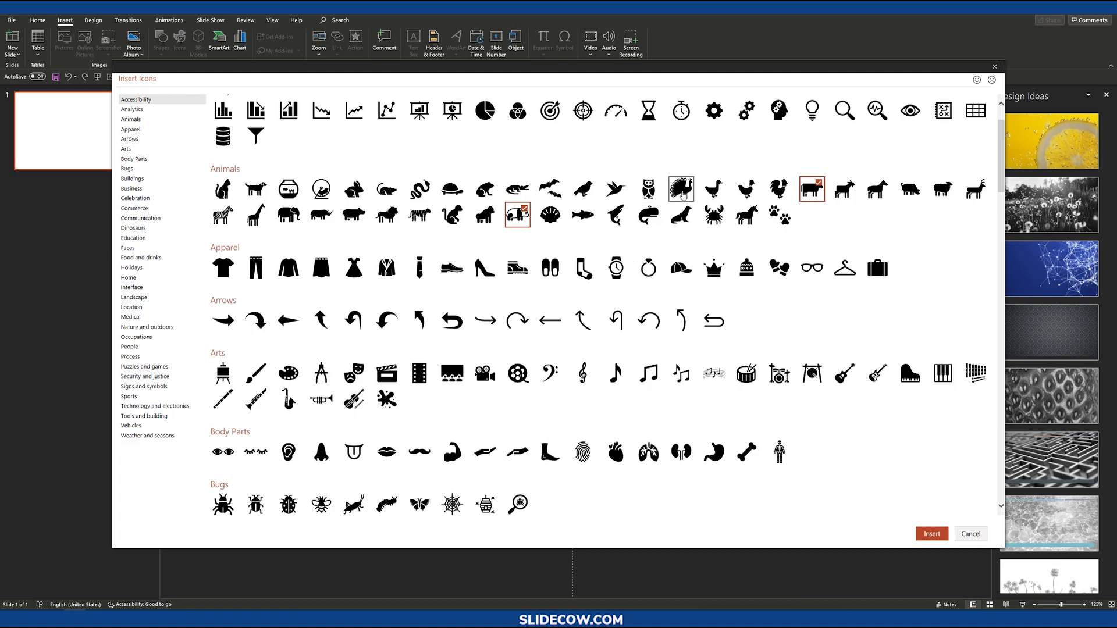
Add the peacock, insert the picked icons, and arrange them as peacock, panda, cow.
click(681, 190)
click(932, 533)
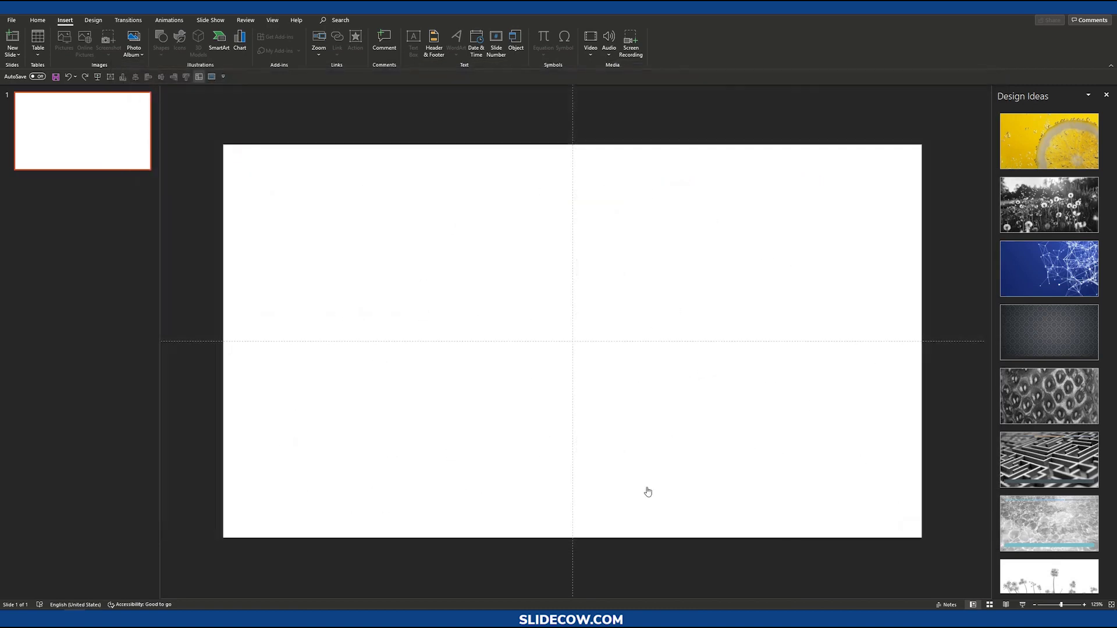
click(398, 266)
mouse_move(580, 354)
mouse_down()
mouse_move(440, 262)
mouse_move(618, 258)
mouse_move(551, 310)
mouse_move(530, 257)
mouse_up()
click(441, 262)
Fill the peacock orange, then recolour it green.
click(337, 19)
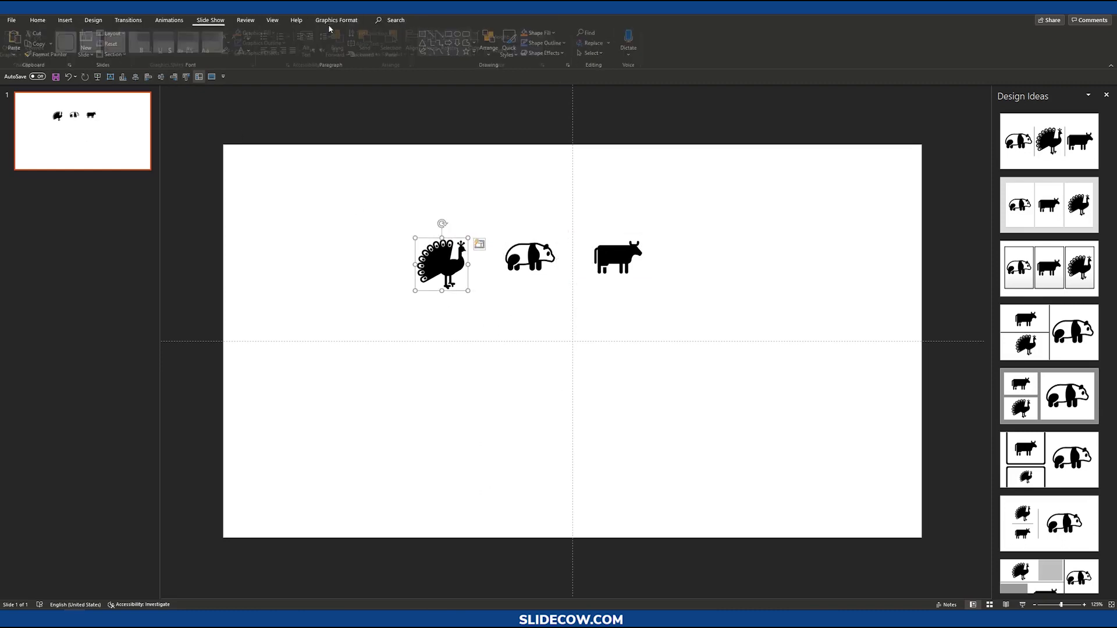
click(242, 33)
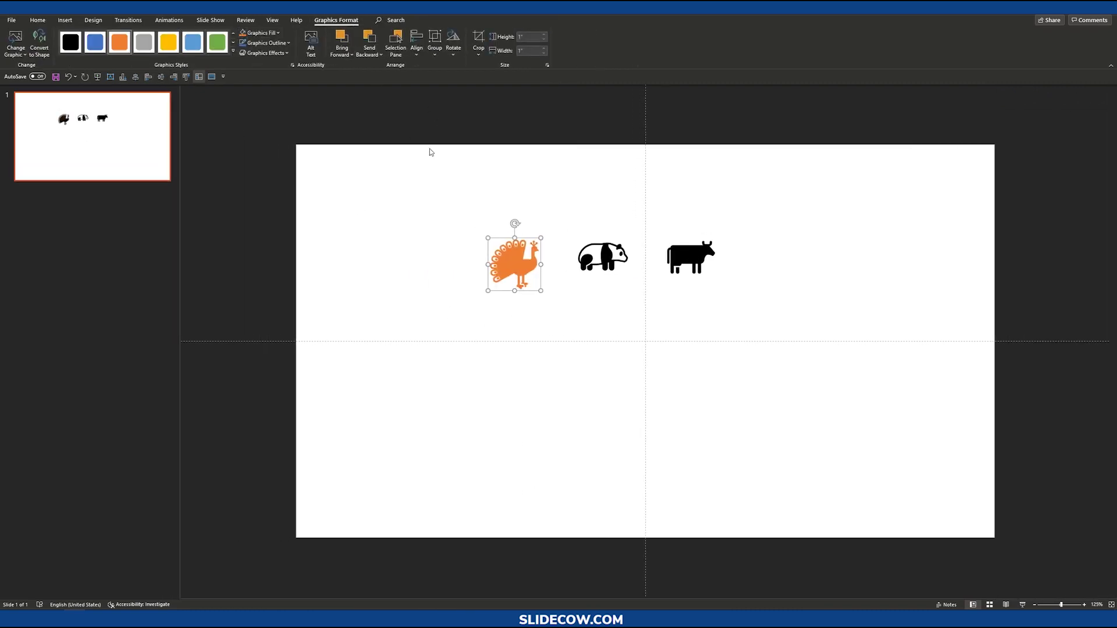
click(278, 33)
click(311, 54)
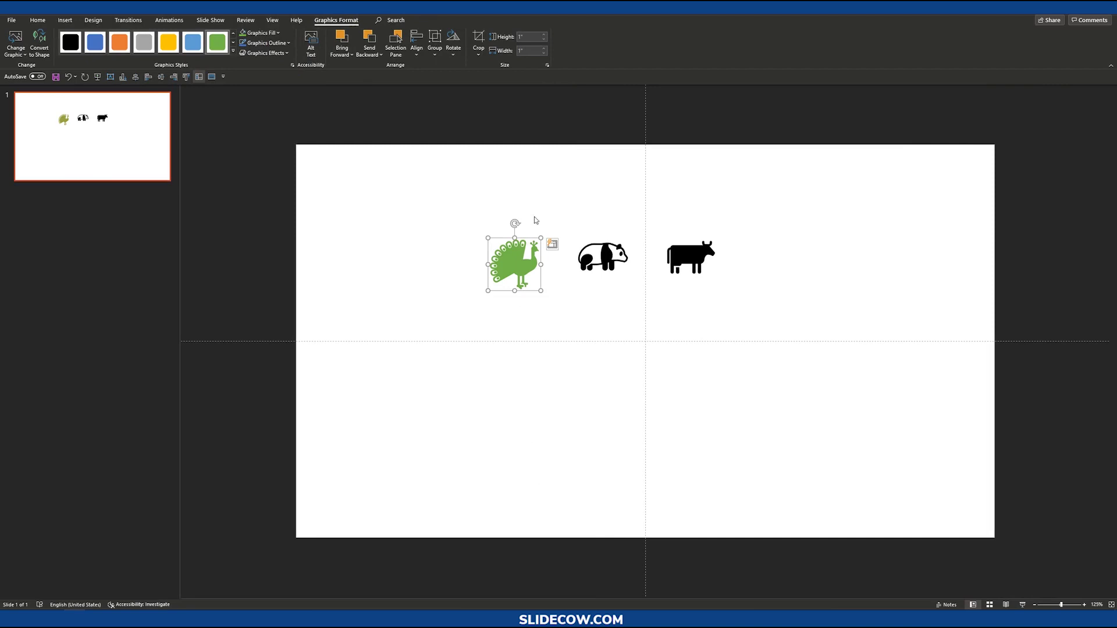
click(602, 257)
Fill the panda pale yellow.
click(336, 19)
click(278, 33)
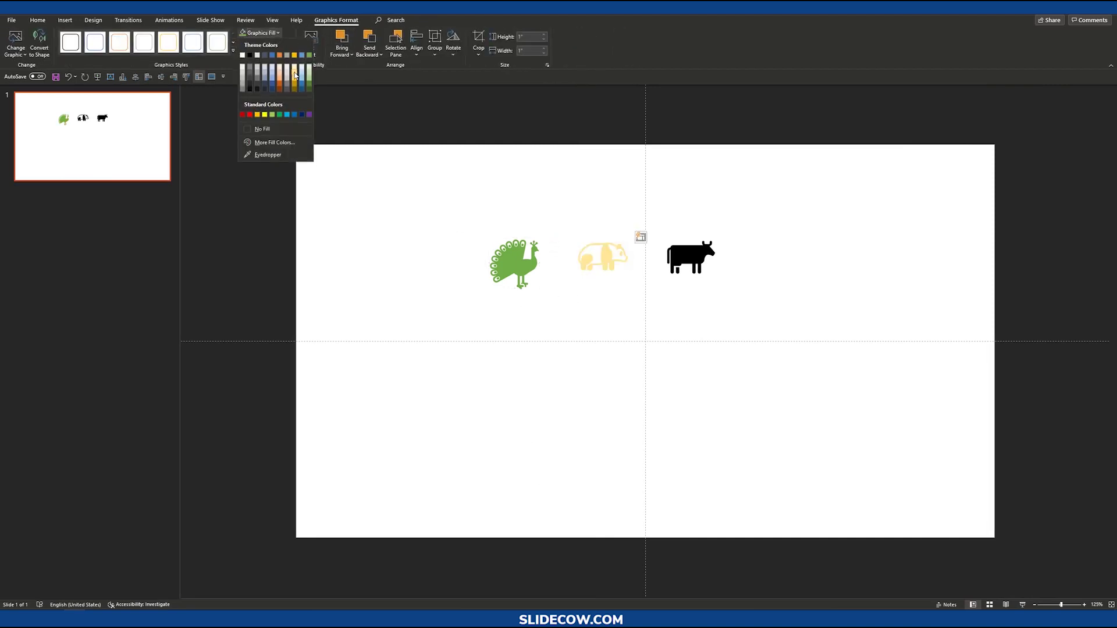
click(297, 70)
Look through the cow icon's fill and outline colour choices.
click(689, 258)
click(278, 33)
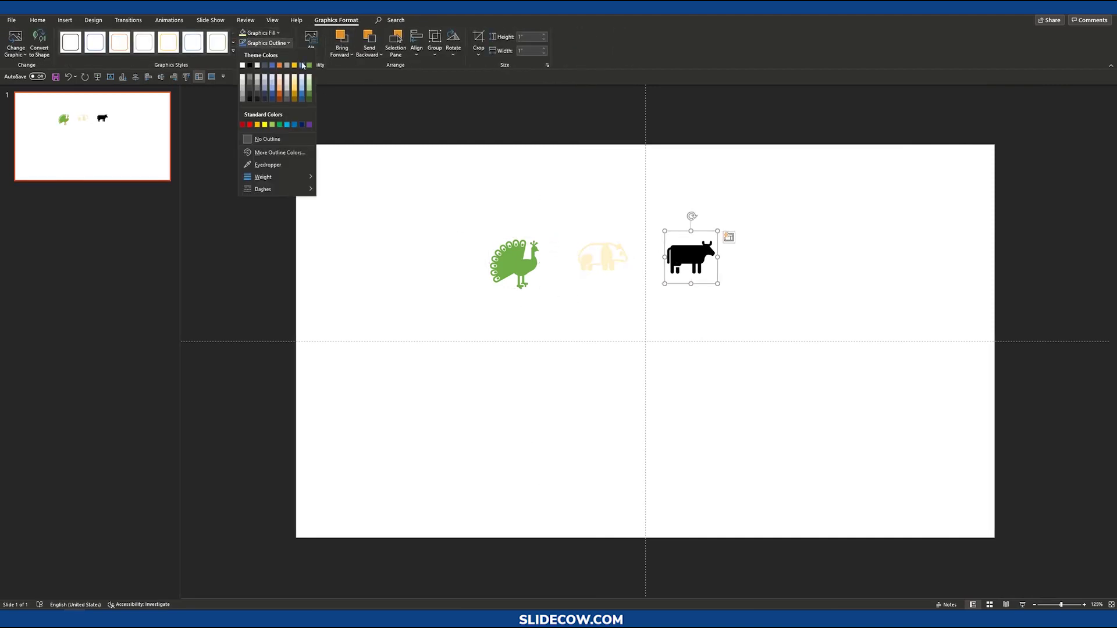
click(262, 55)
click(636, 290)
click(703, 270)
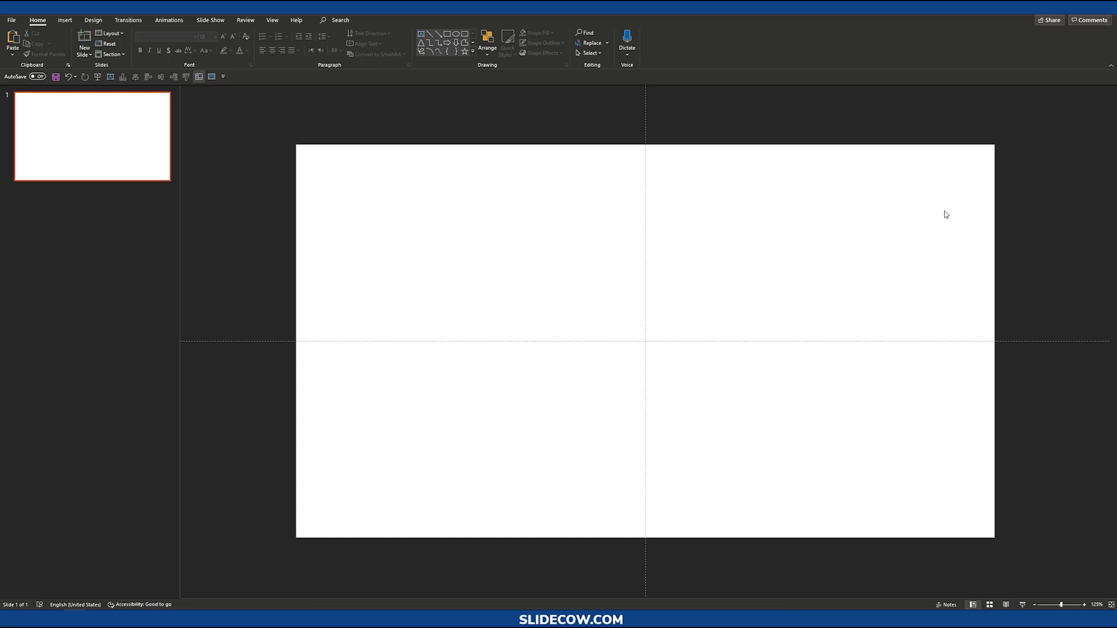
Paste the Windows and Mac header boxes, draw a text box below, and open emoji picker.
key(ctrl+v)
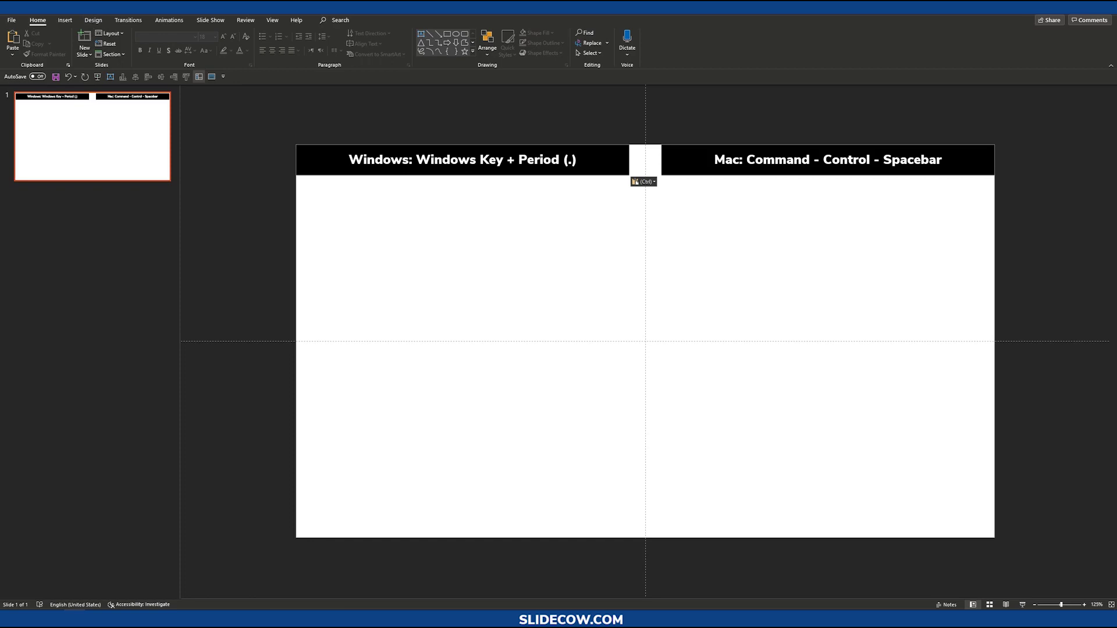
click(64, 20)
click(413, 41)
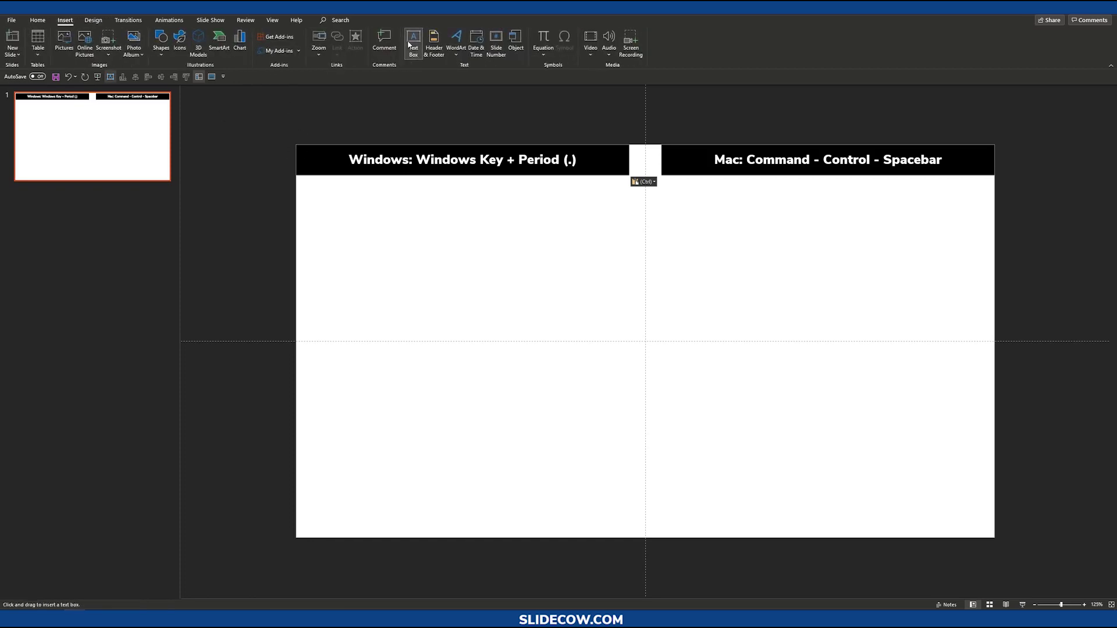
drag(474, 247, 692, 315)
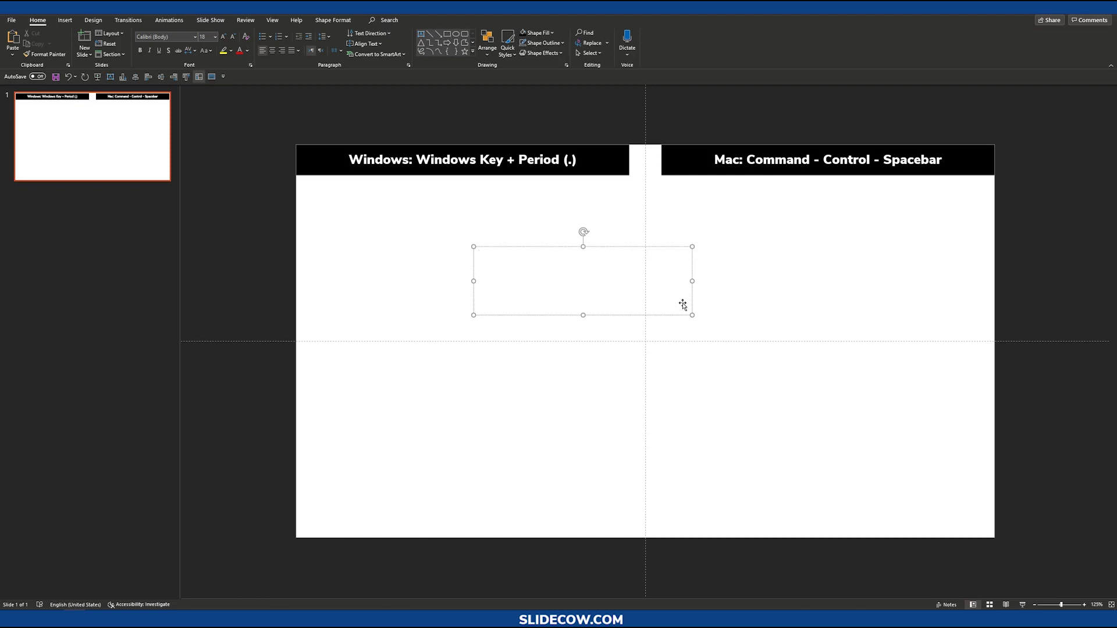
key(super+period)
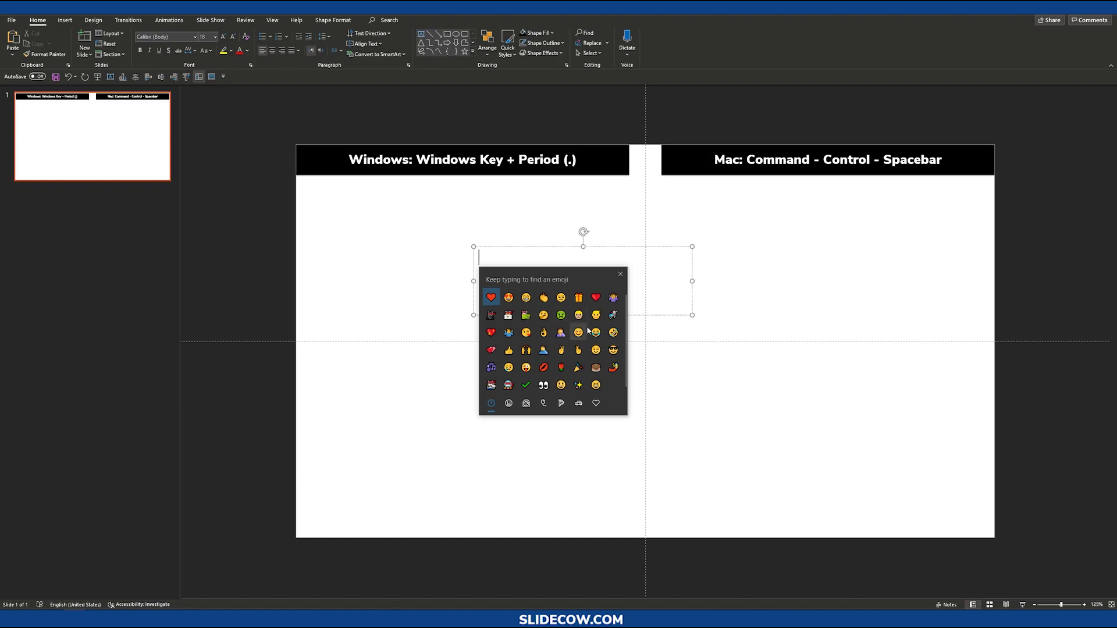
Add two heart-eyes, grinning, clapping, unamused, eyes and smiley emojis to the text box.
click(508, 299)
click(509, 299)
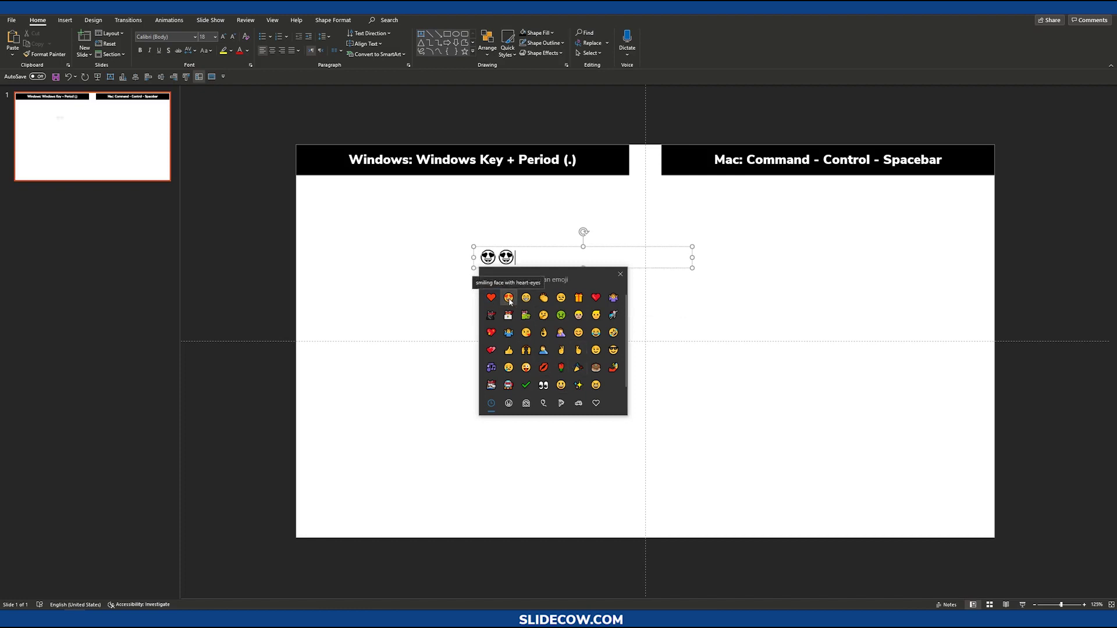
click(526, 299)
click(544, 299)
click(544, 299)
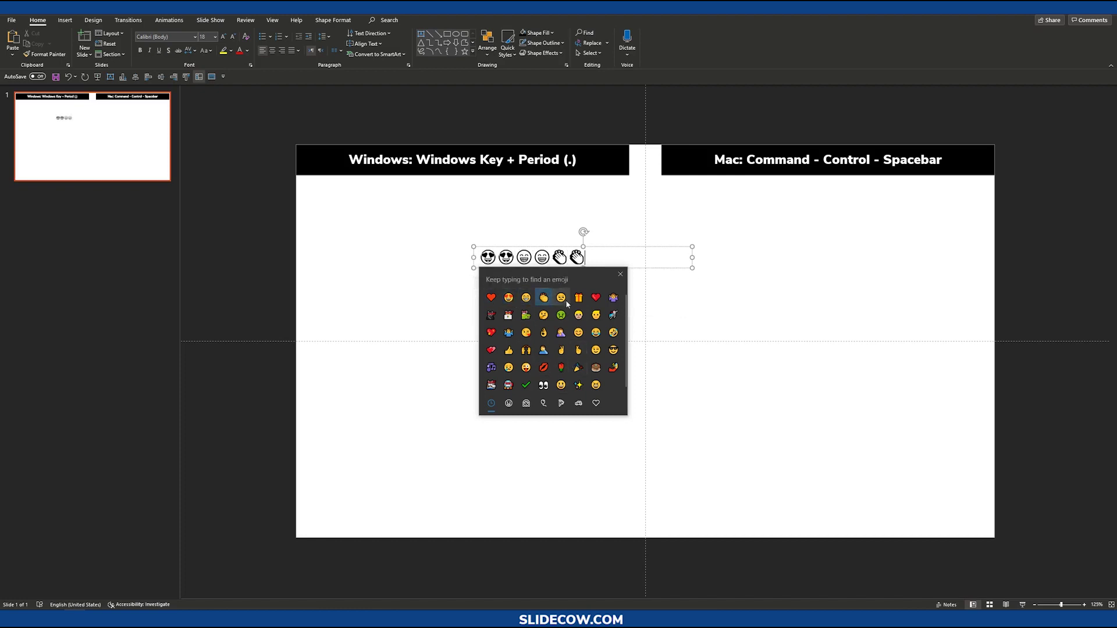
click(560, 298)
click(561, 350)
click(561, 298)
key(Escape)
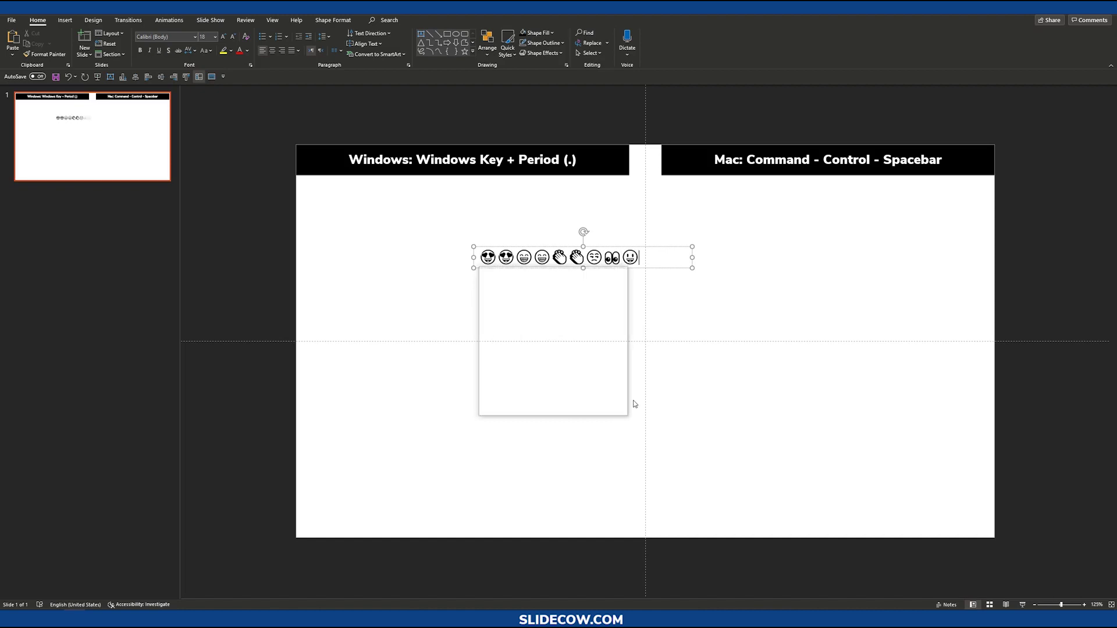
Try orange emoji text and a narrower box, undoing both.
click(679, 300)
click(560, 257)
scroll(611, 360, up, 2)
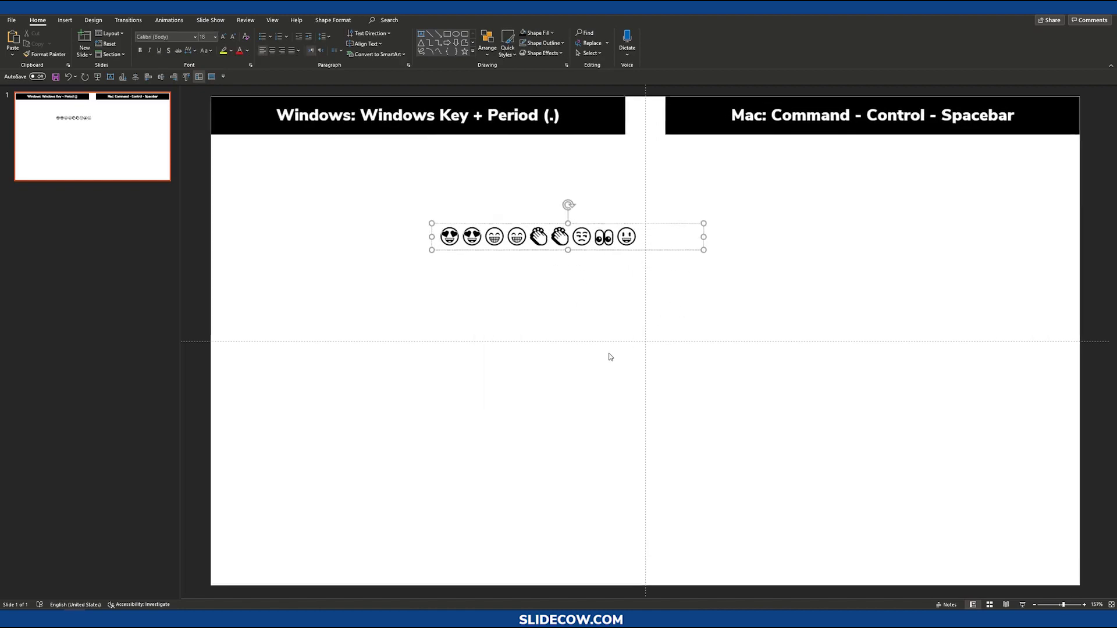
click(333, 20)
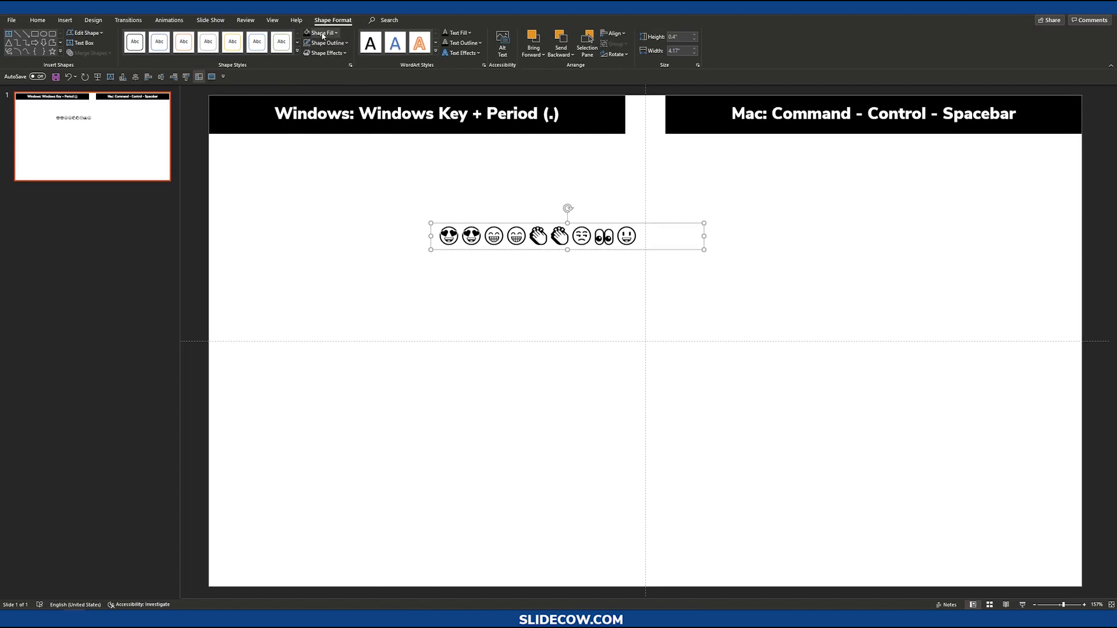
click(347, 43)
click(360, 96)
key(ctrl+z)
scroll(559, 314, up, 2)
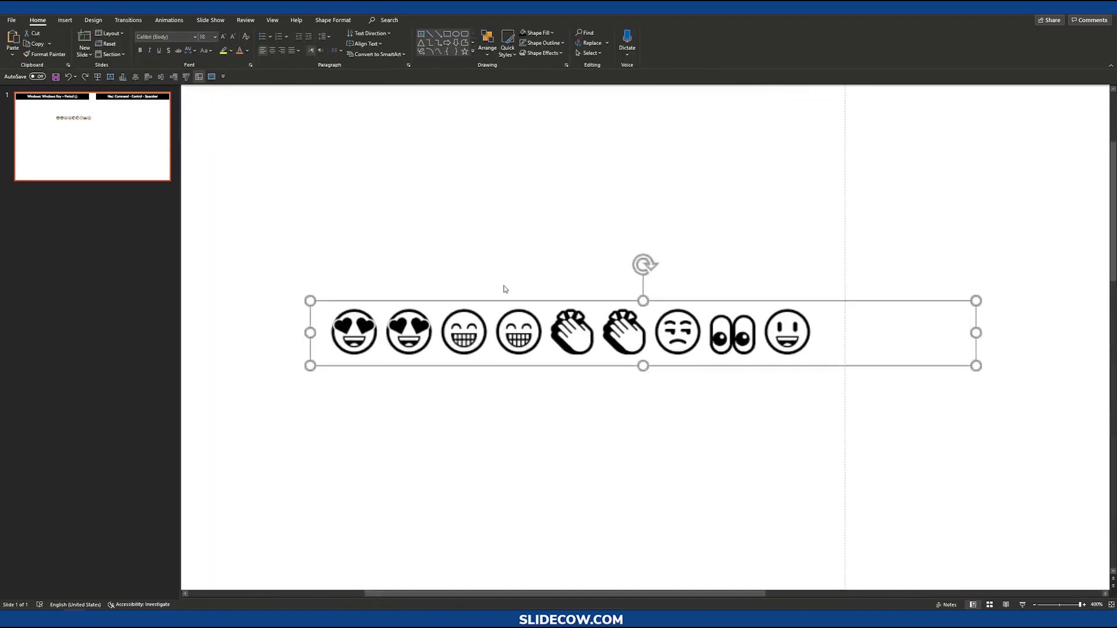
scroll(507, 292, down, 1)
drag(824, 274, 698, 299)
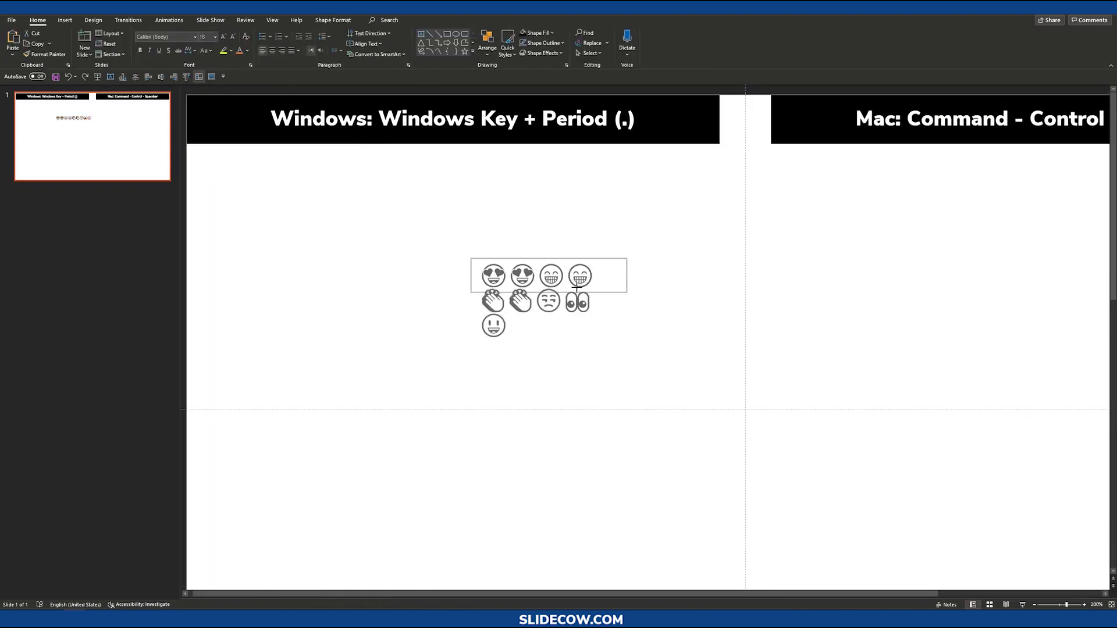
key(ctrl+z)
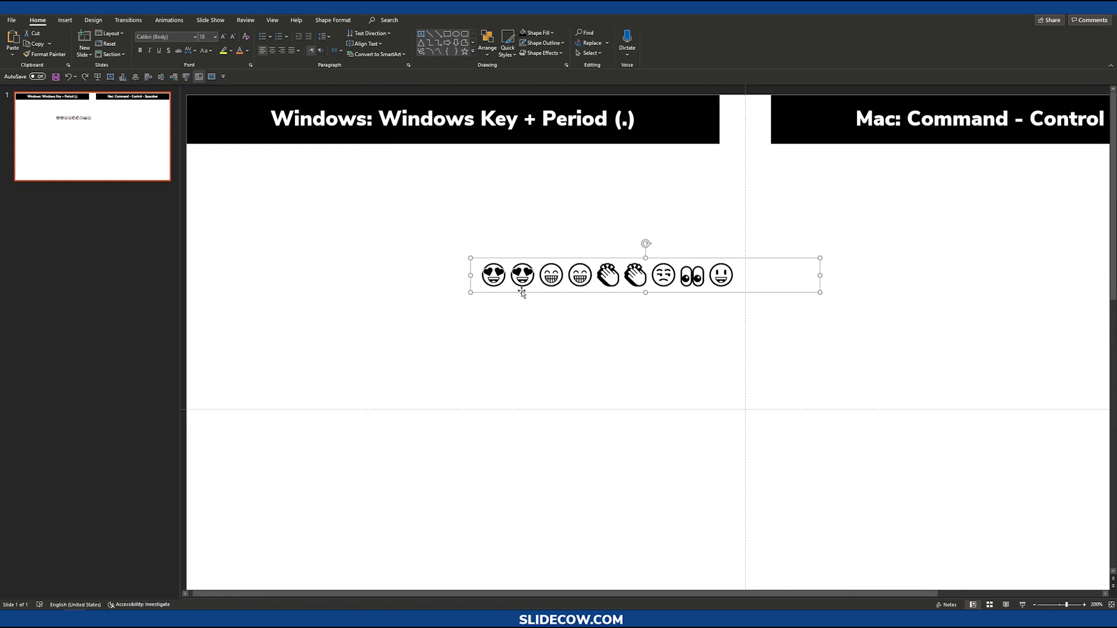
Start deleting emojis from the end of the row.
key(ctrl+a)
click(548, 290)
key(BackSpace)
Leave two heart-eyes emojis and draw a rectangle over them.
key(BackSpace)
key(BackSpace)
key(BackSpace)
key(BackSpace)
key(BackSpace)
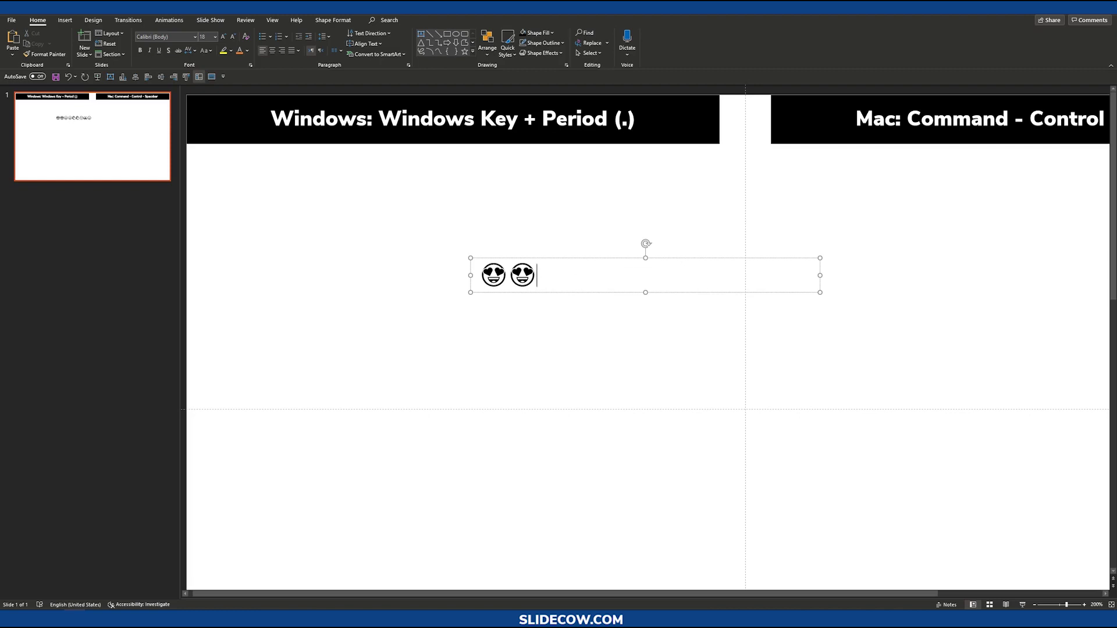
key(BackSpace)
click(350, 218)
click(66, 19)
click(161, 42)
click(201, 174)
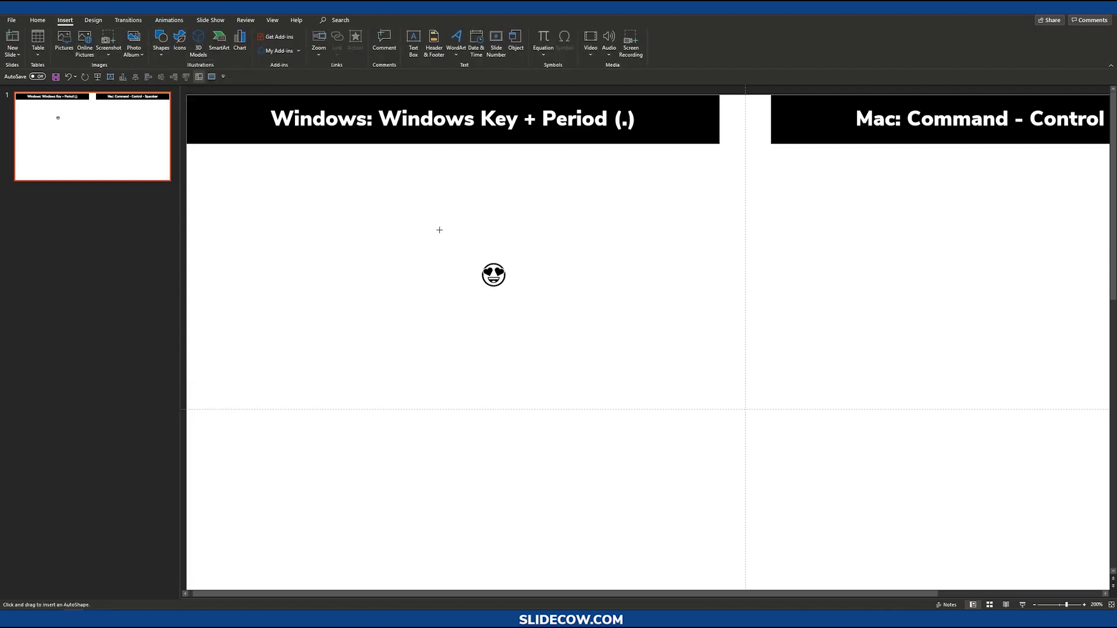
drag(439, 230, 540, 319)
Send the rectangle behind the emoji and intersect the two shapes.
right_click(479, 229)
key(Escape)
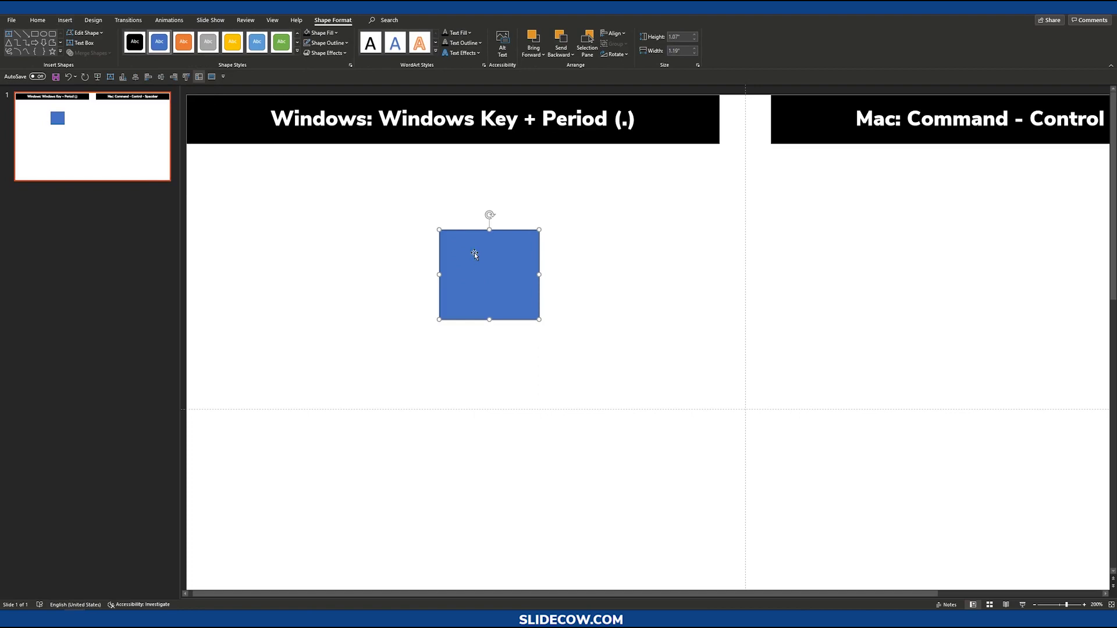
right_click(505, 288)
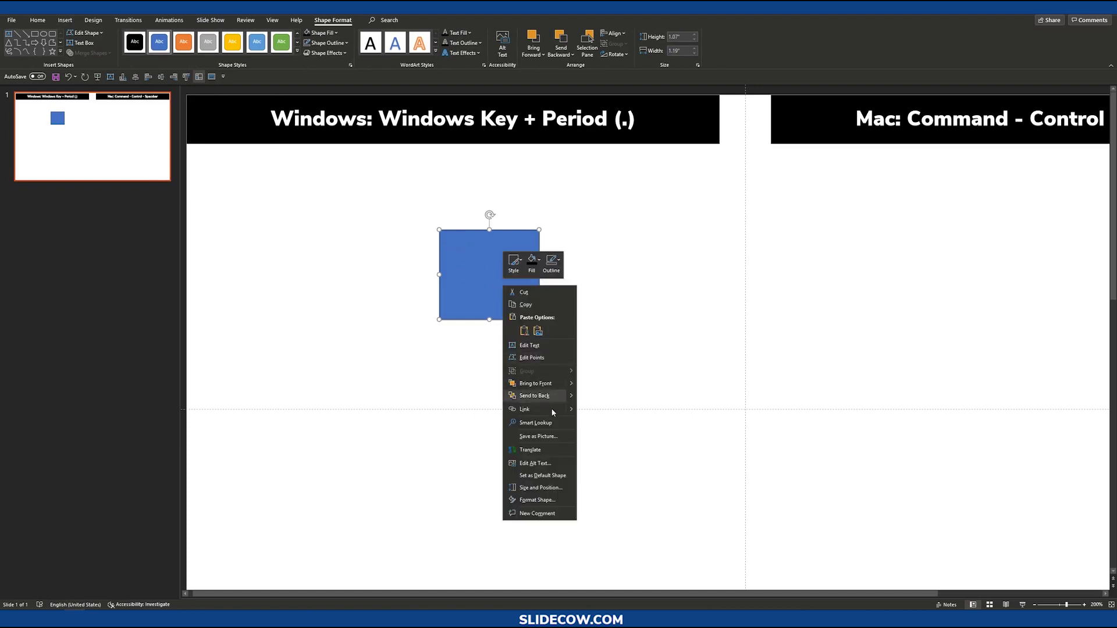
click(534, 395)
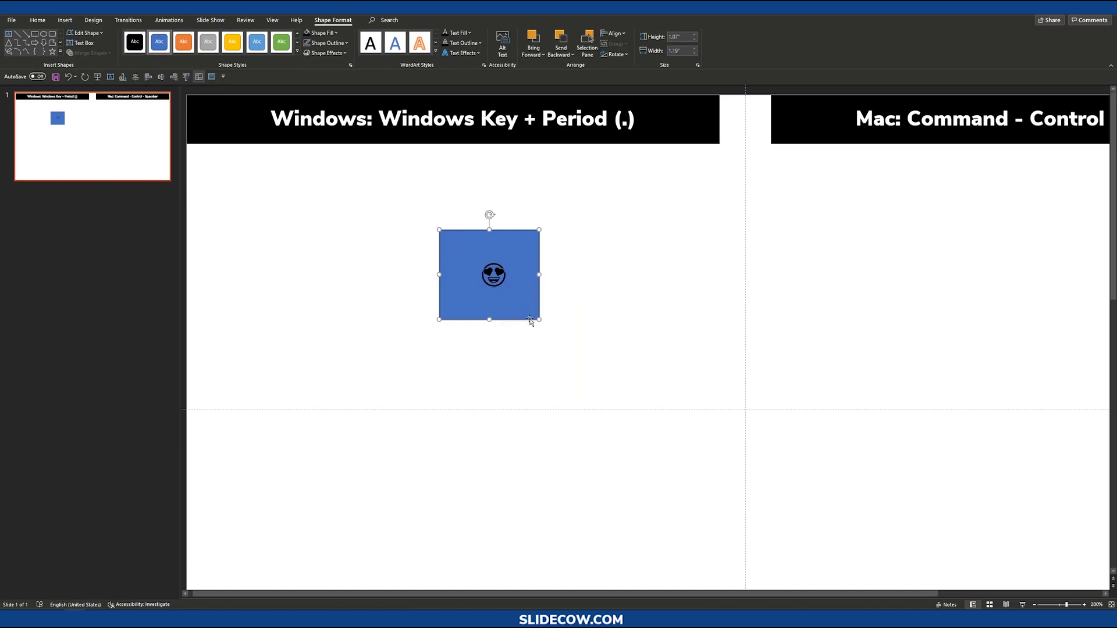
shift+click(533, 268)
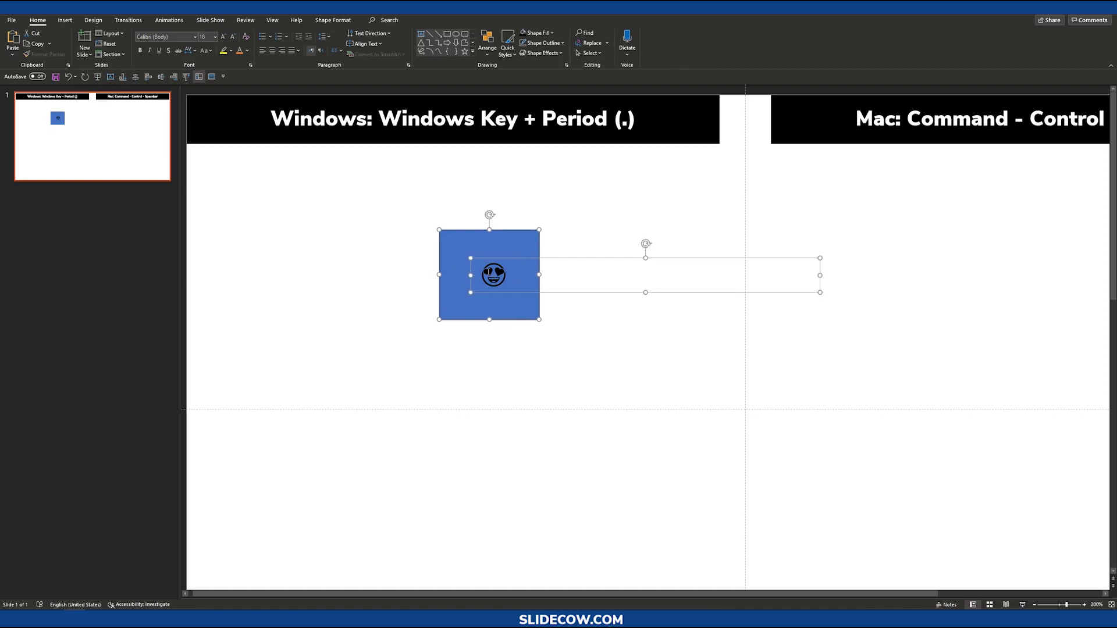
click(332, 20)
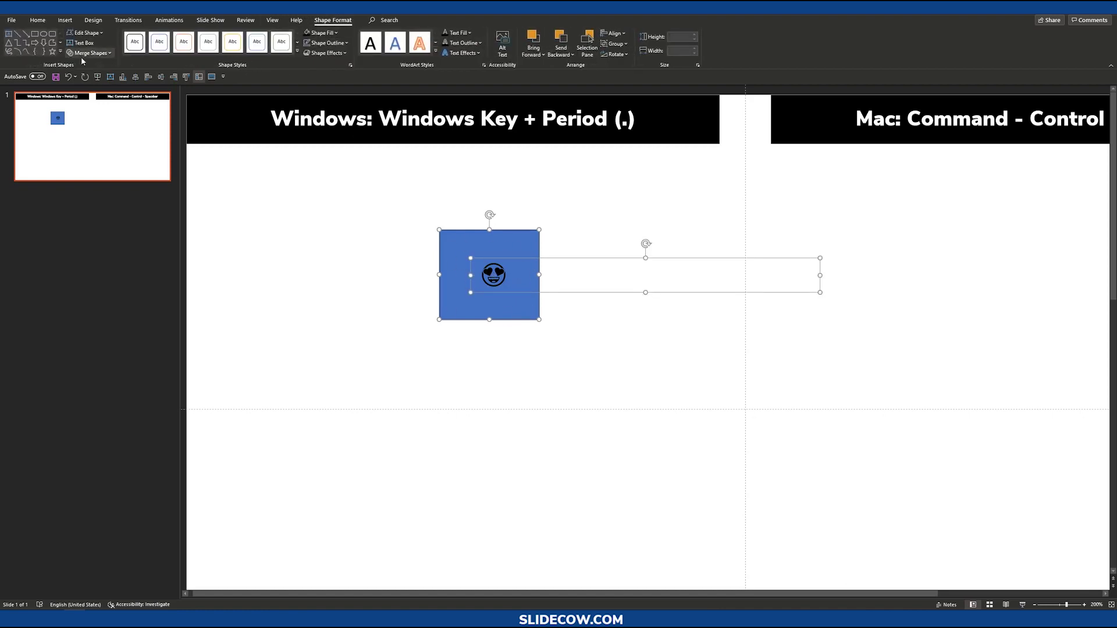
click(91, 53)
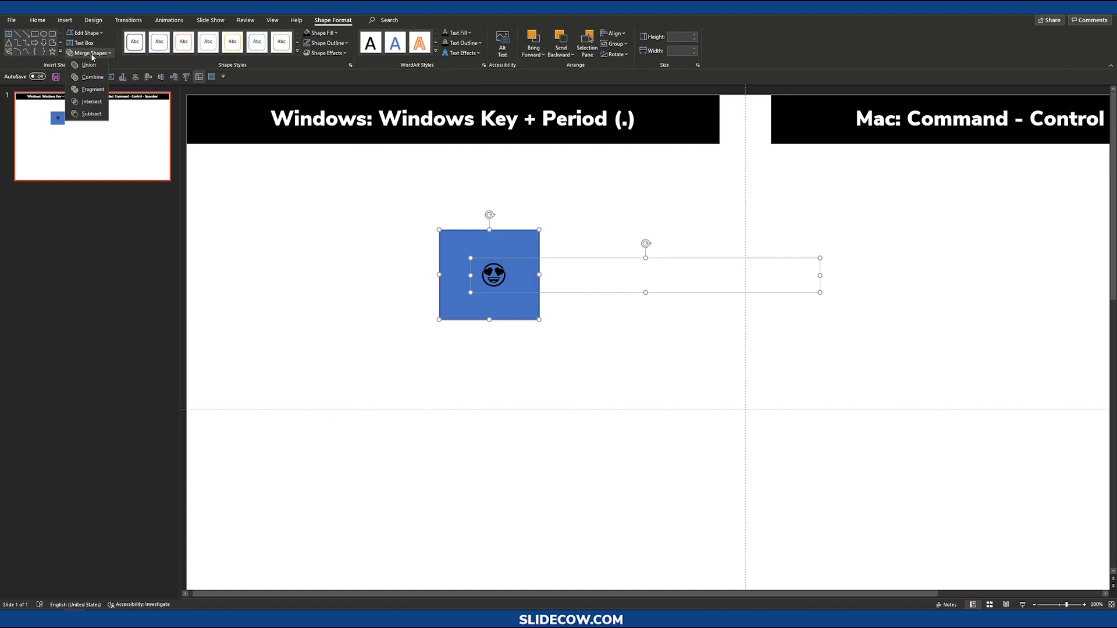
click(90, 101)
scroll(425, 210, up, 2)
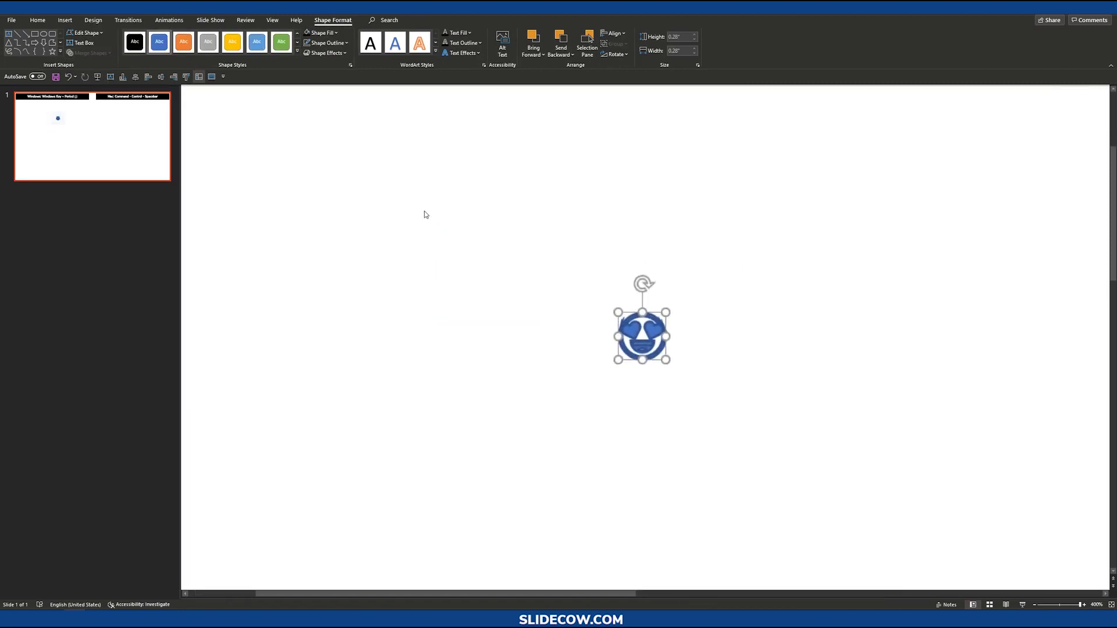
Remove the emoji shape's fill and move it toward the slide's upper left.
click(334, 33)
click(332, 142)
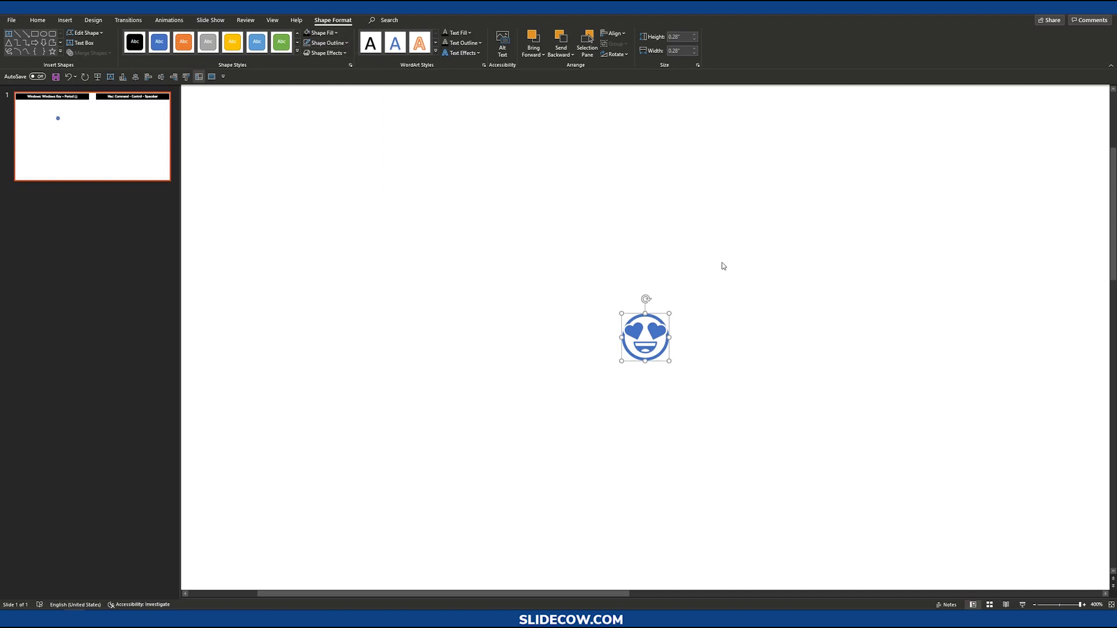
click(725, 267)
click(638, 332)
mouse_move(637, 341)
mouse_down()
mouse_move(476, 262)
mouse_move(733, 437)
mouse_up()
scroll(650, 332, down, 3)
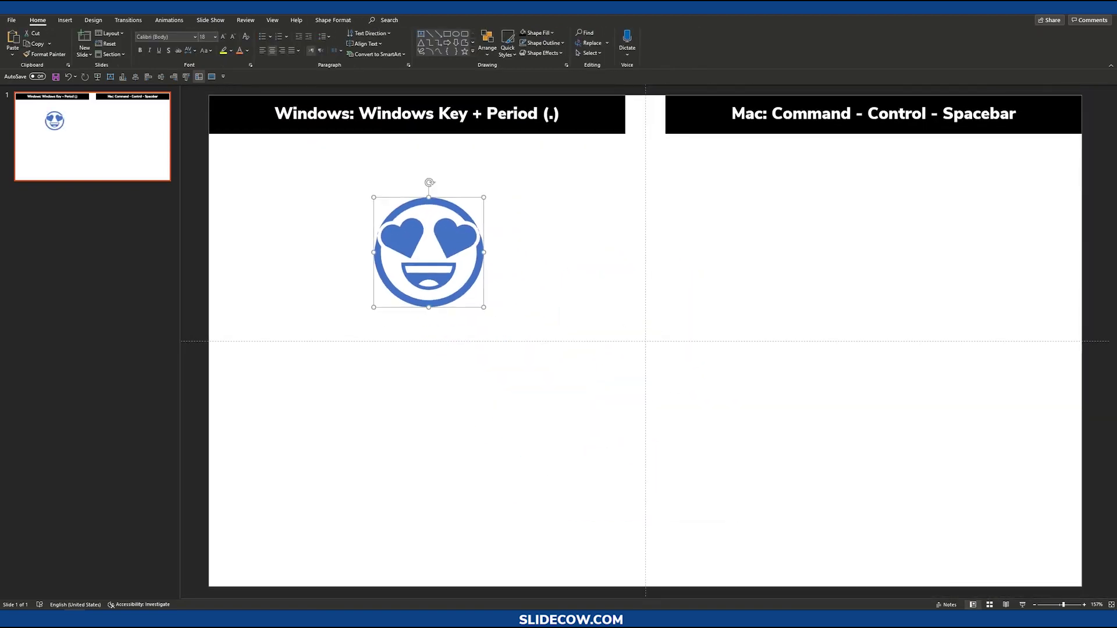
Give the emoji shape an orange outline.
click(332, 19)
click(342, 43)
click(347, 87)
click(538, 192)
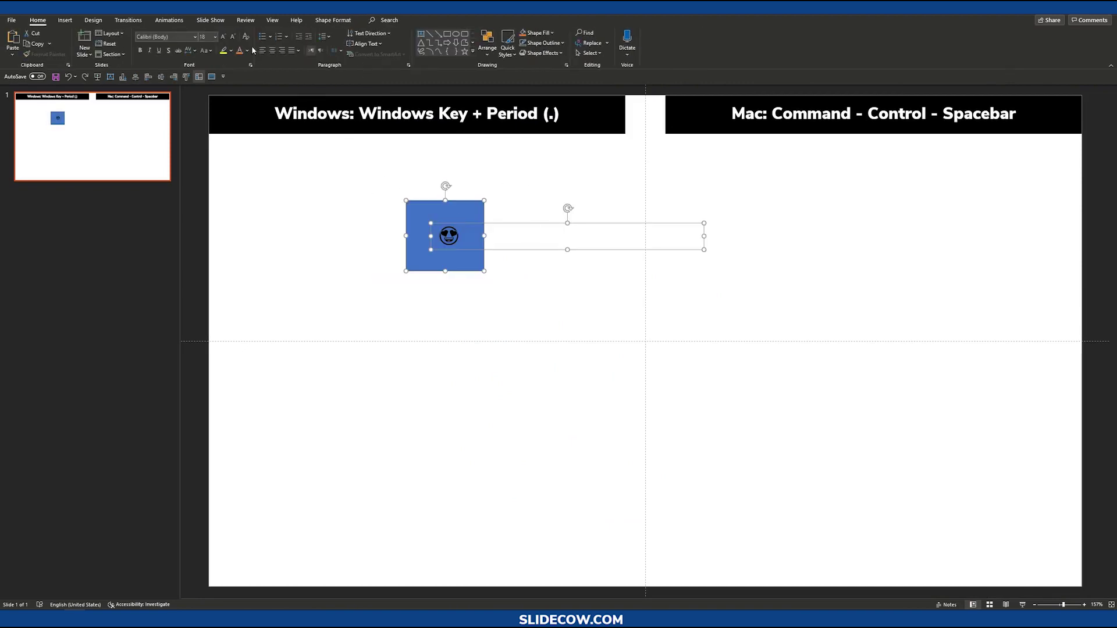
Intersect the rectangle with the emoji, change its fill, and enlarge the blue shape.
click(332, 19)
click(91, 53)
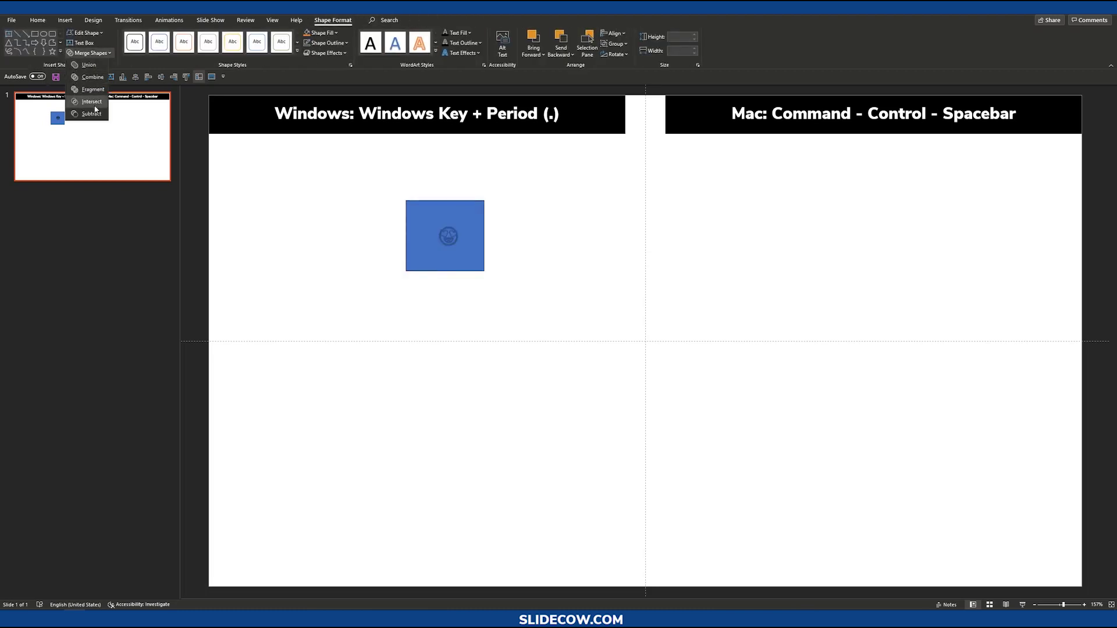
click(92, 102)
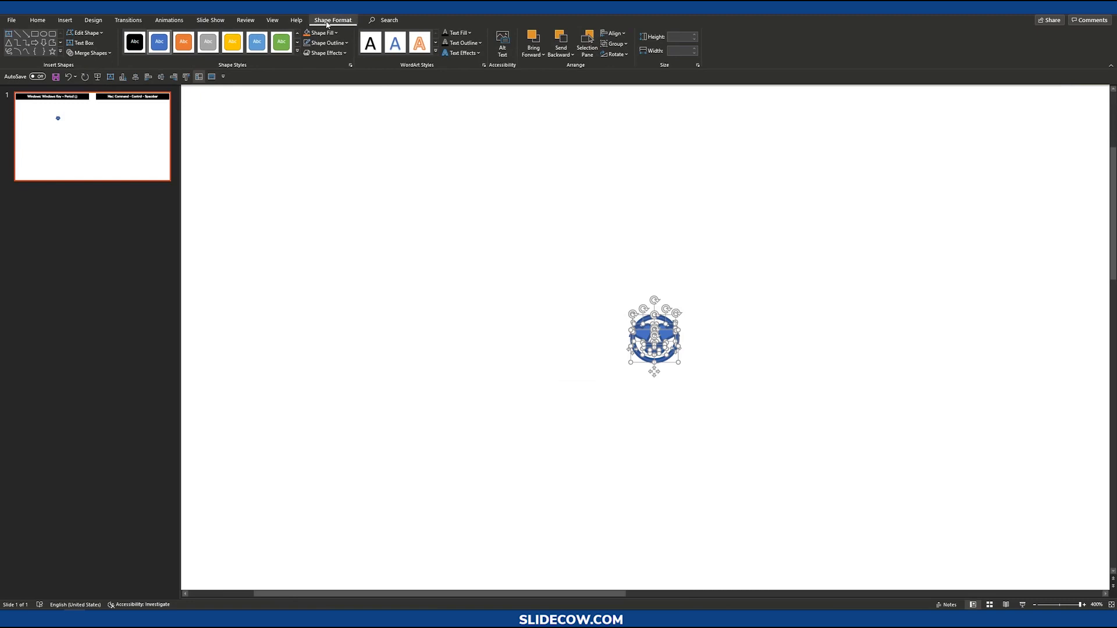
click(325, 32)
click(332, 105)
click(724, 414)
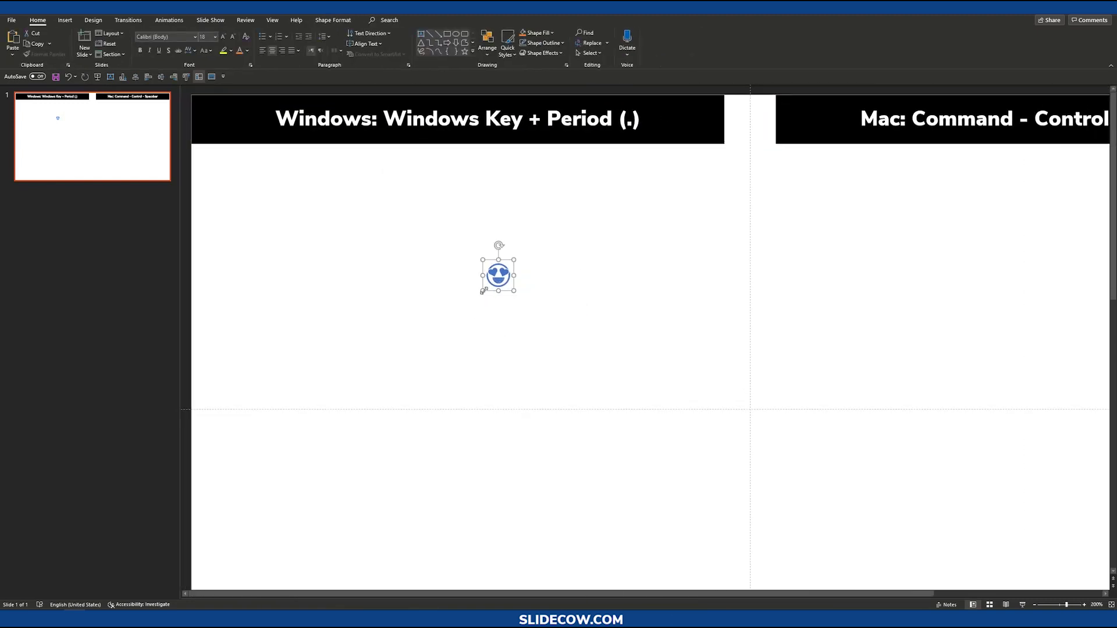
drag(483, 291, 298, 476)
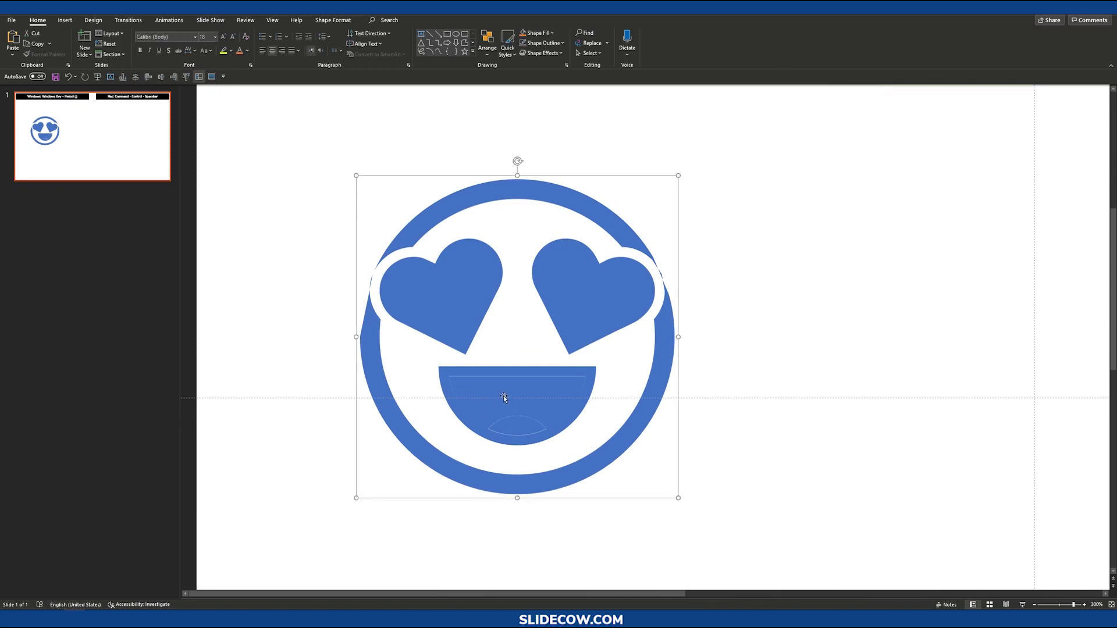
Delete the piece covering the mouth and send the mouth semicircle behind the teeth.
key(Delete)
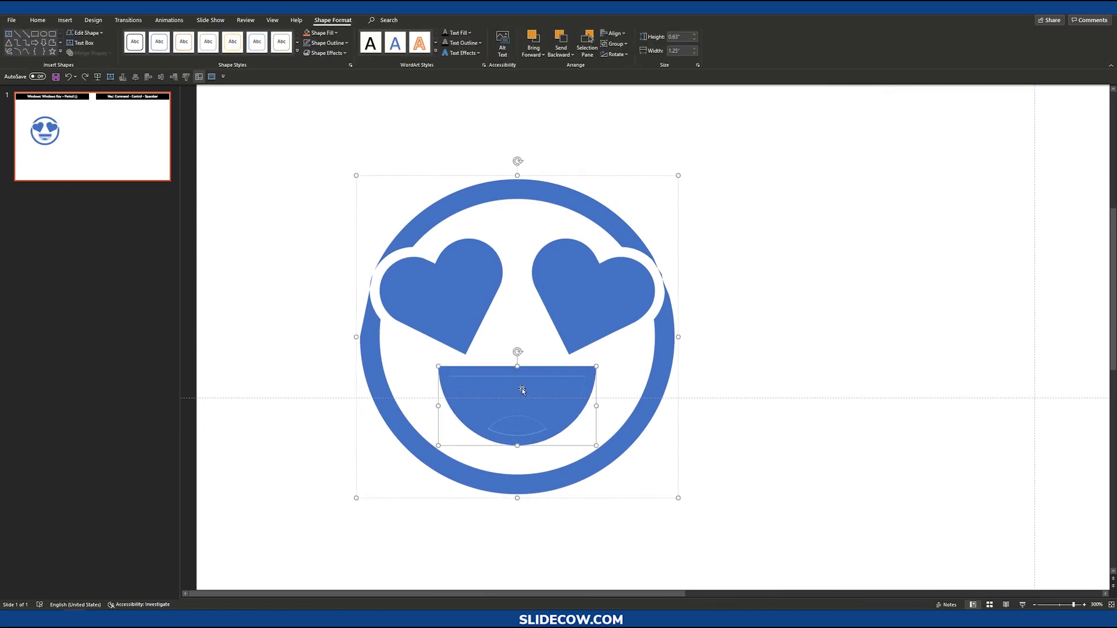
key(ctrl+shift+bracketleft)
click(786, 524)
click(518, 428)
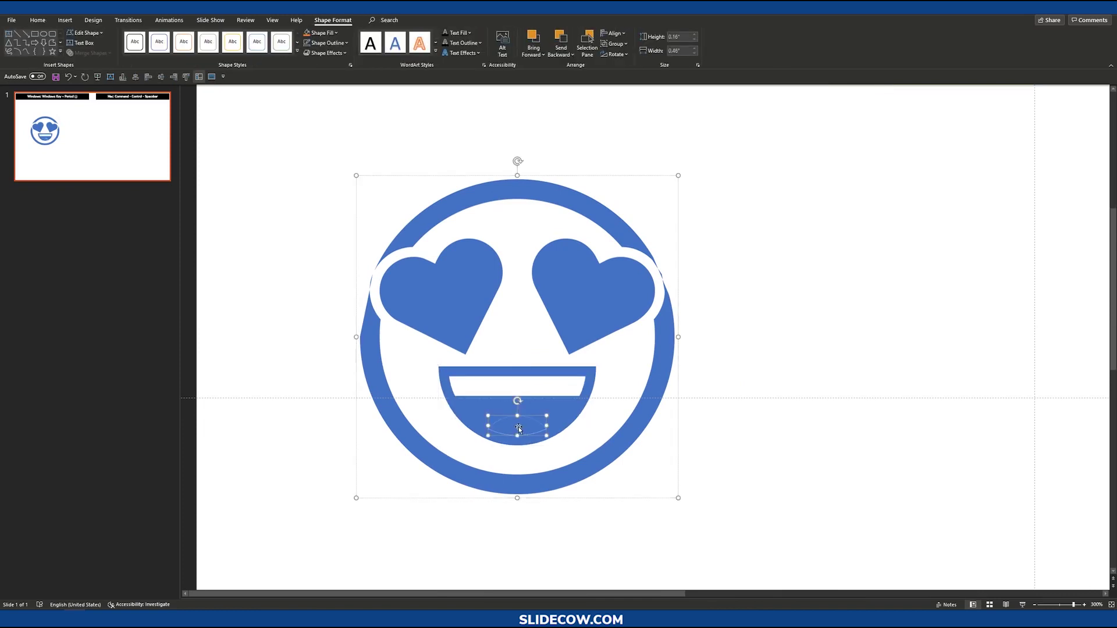
click(785, 393)
scroll(611, 397, down, 2)
Fill both heart eyes red.
click(363, 314)
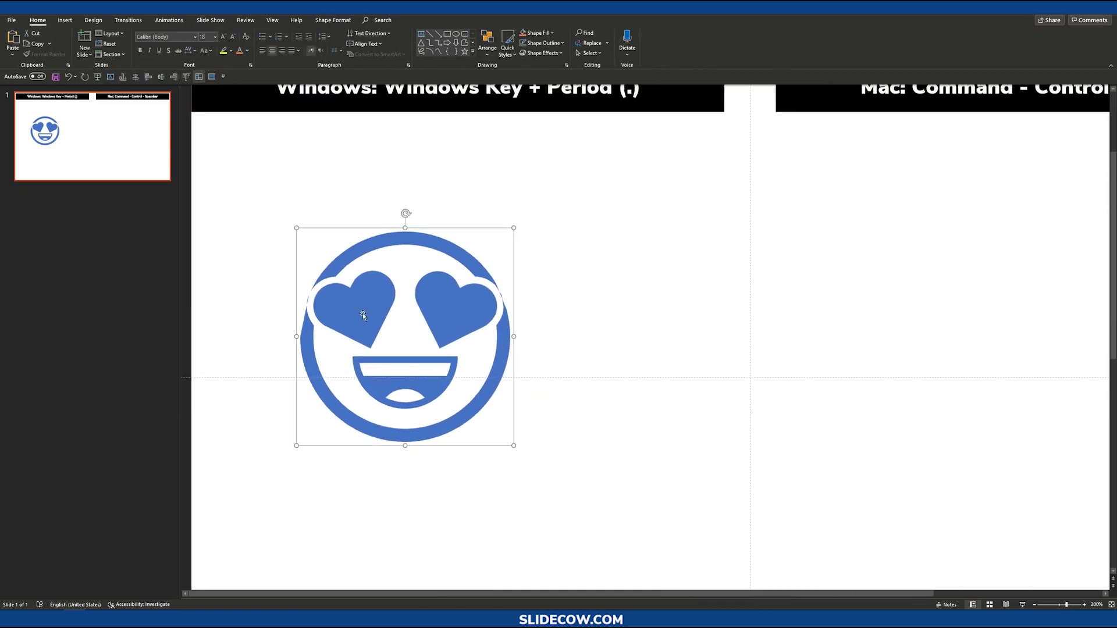
shift+click(456, 315)
click(332, 19)
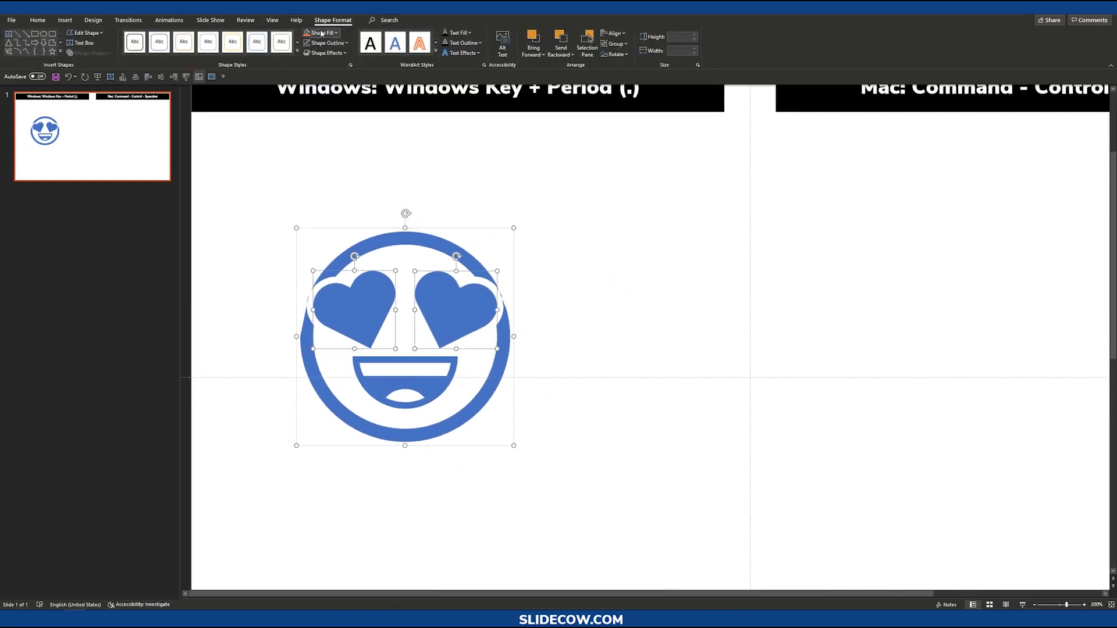
click(317, 155)
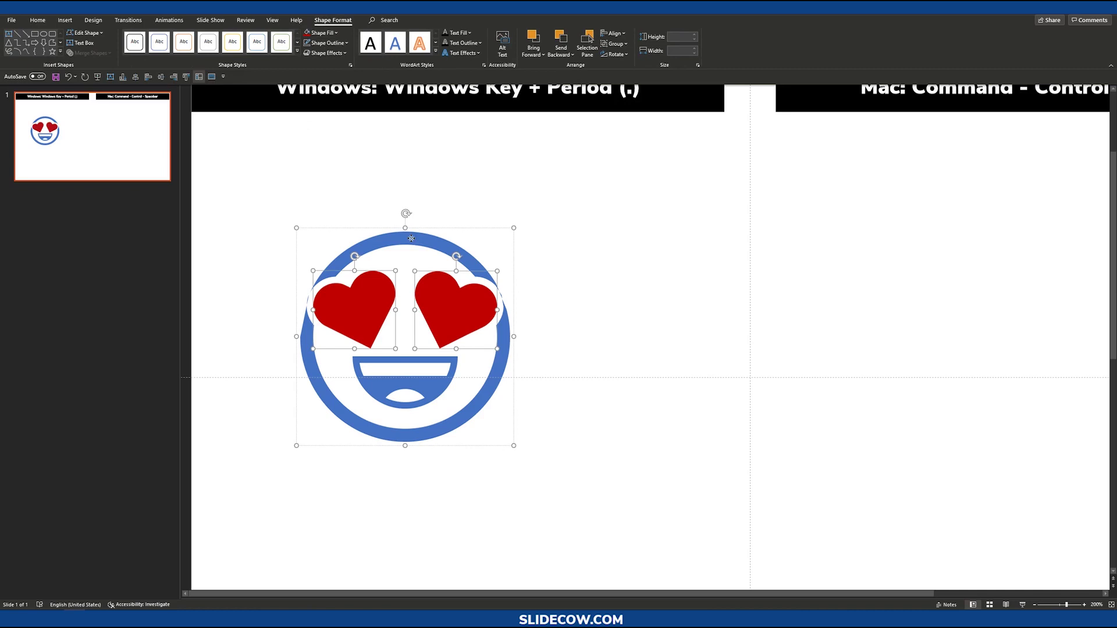
Remove the top arc's outline and fill the arc and head ring black.
click(410, 237)
click(327, 43)
click(328, 87)
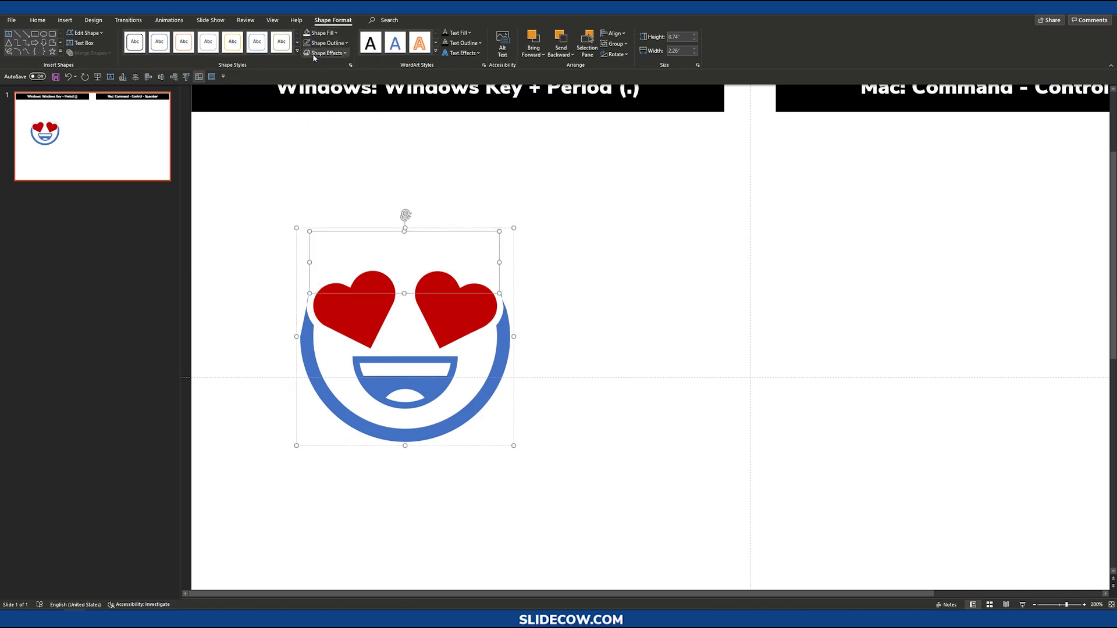
click(322, 33)
click(311, 134)
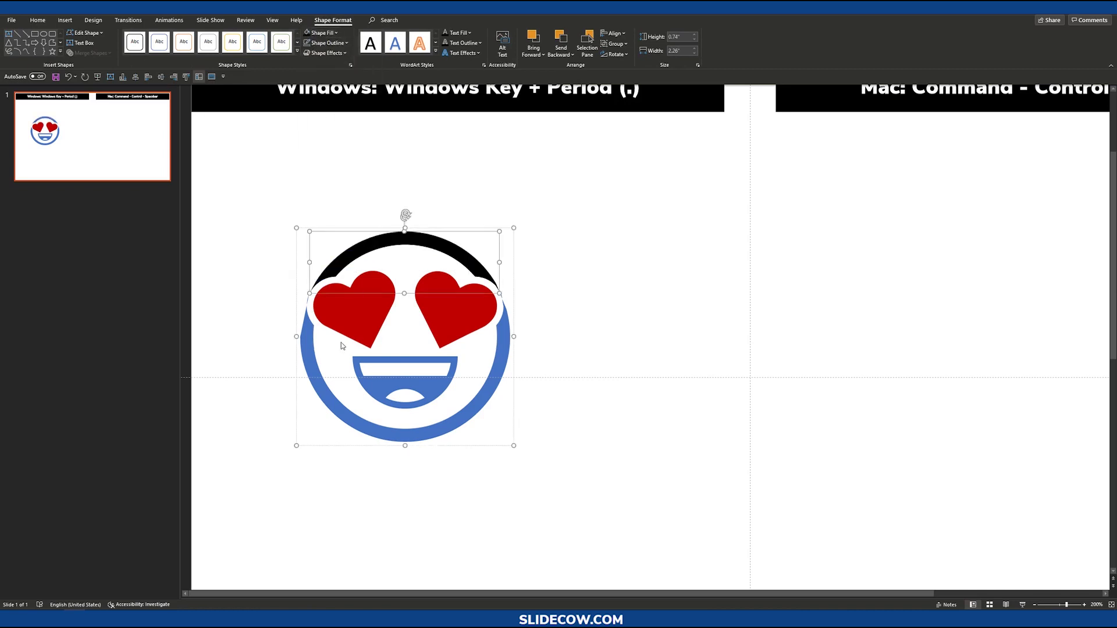
click(311, 364)
click(322, 33)
click(312, 134)
Fill the face's mouth black.
click(554, 262)
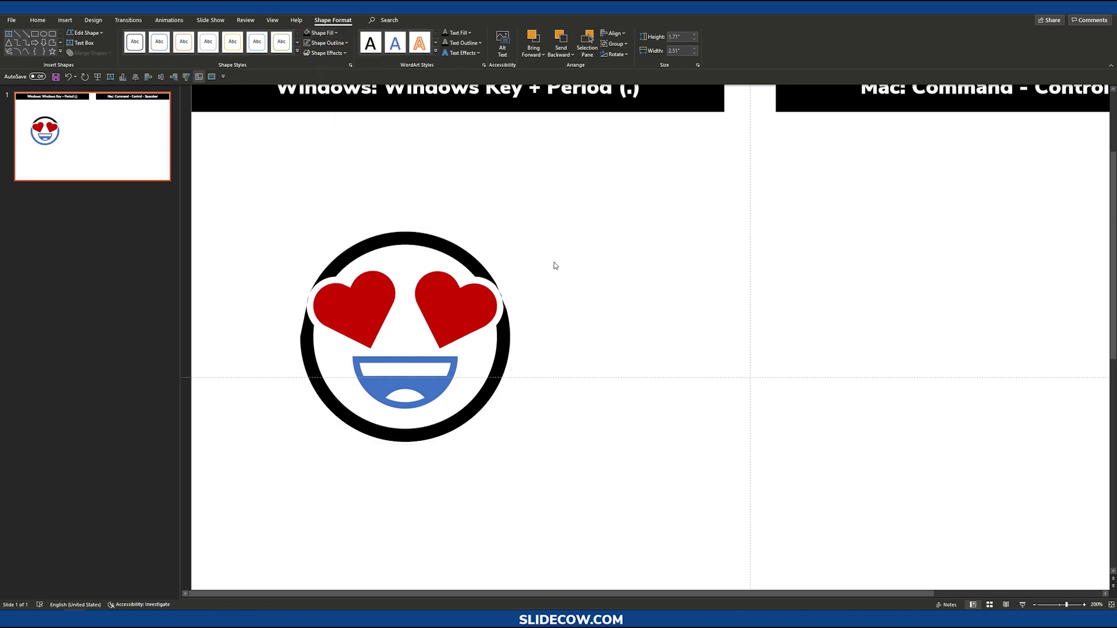
click(405, 383)
click(405, 382)
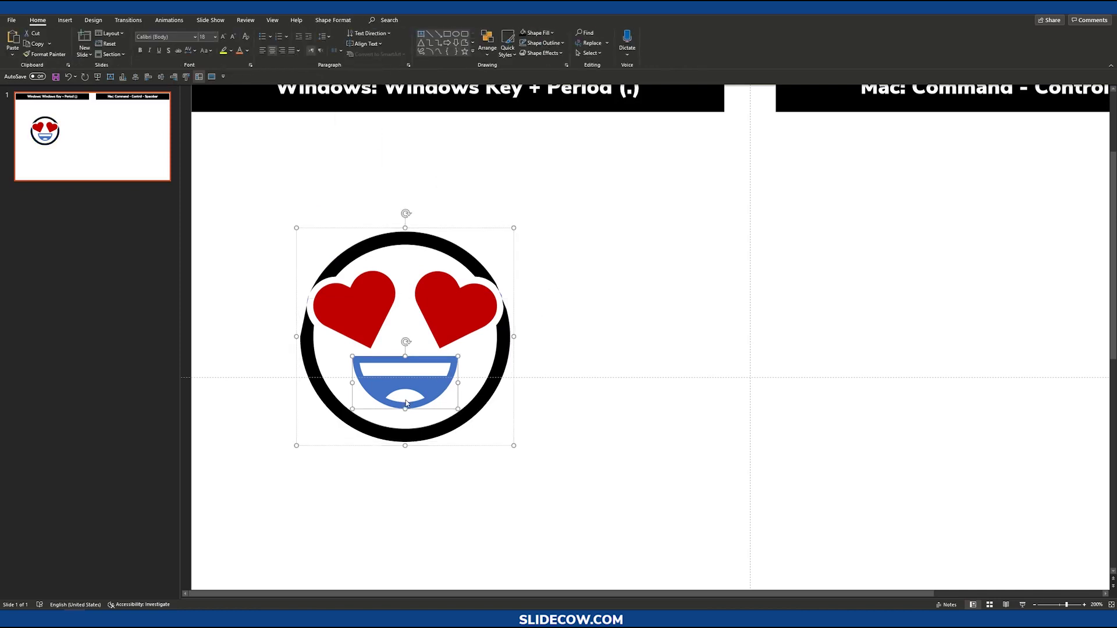
click(332, 19)
click(310, 134)
Try enlarging the whole cartoon face, then undo the resize.
click(603, 262)
scroll(603, 262, down, 3)
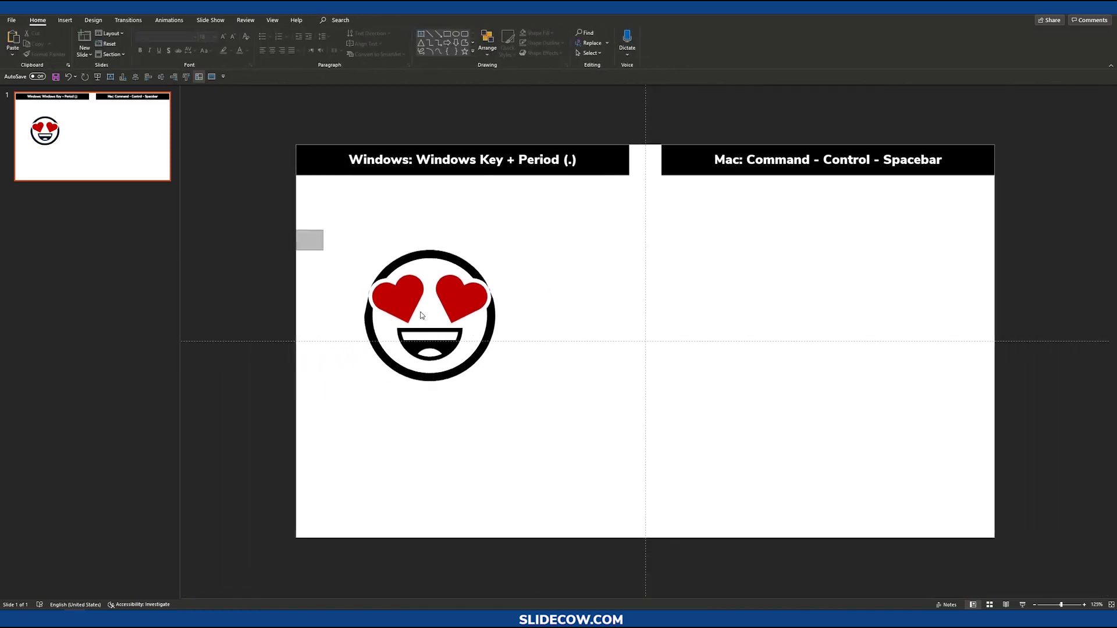
click(422, 315)
scroll(655, 402, down, 3)
mouse_move(612, 384)
mouse_down()
mouse_move(686, 464)
mouse_move(701, 449)
mouse_up()
key(ctrl+z)
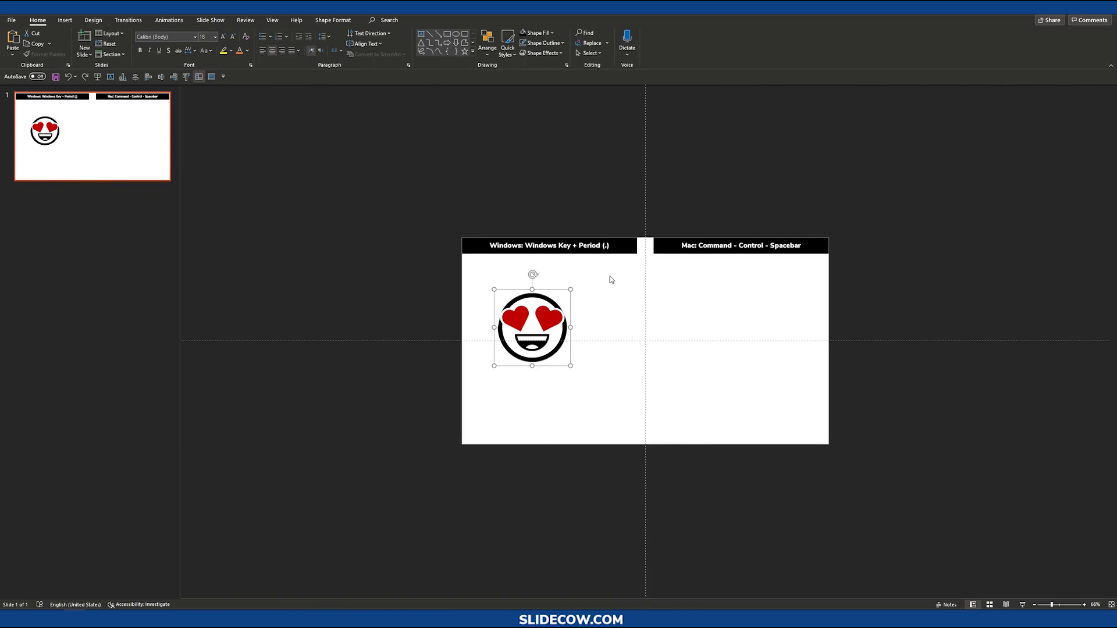
Deselect the face and switch from PowerPoint to the Noun Project site in Chrome.
click(564, 262)
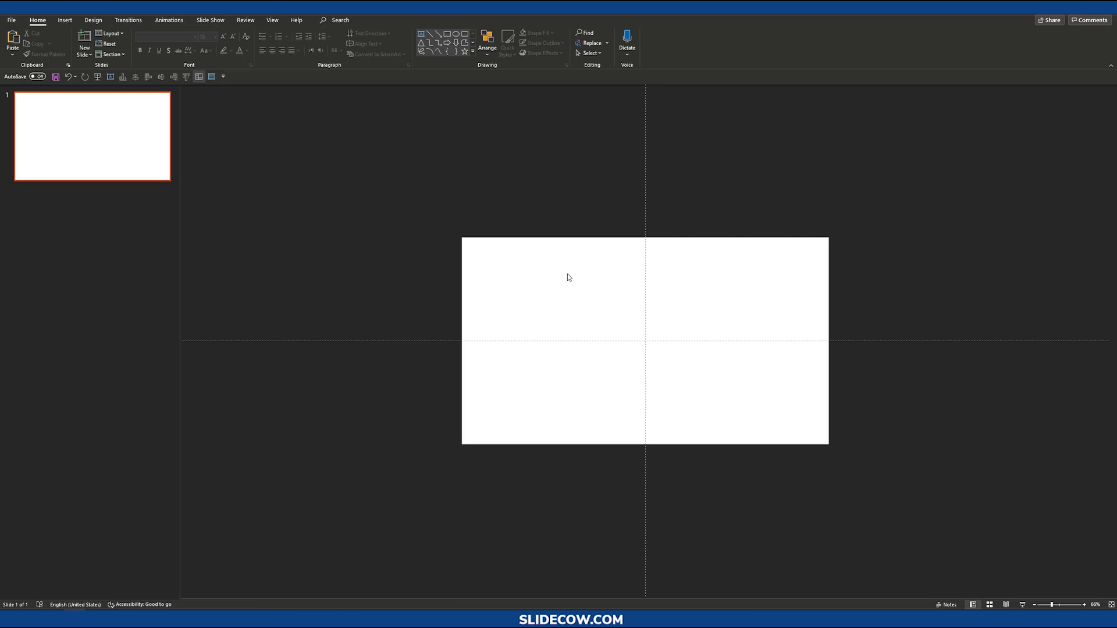
key(alt+Tab)
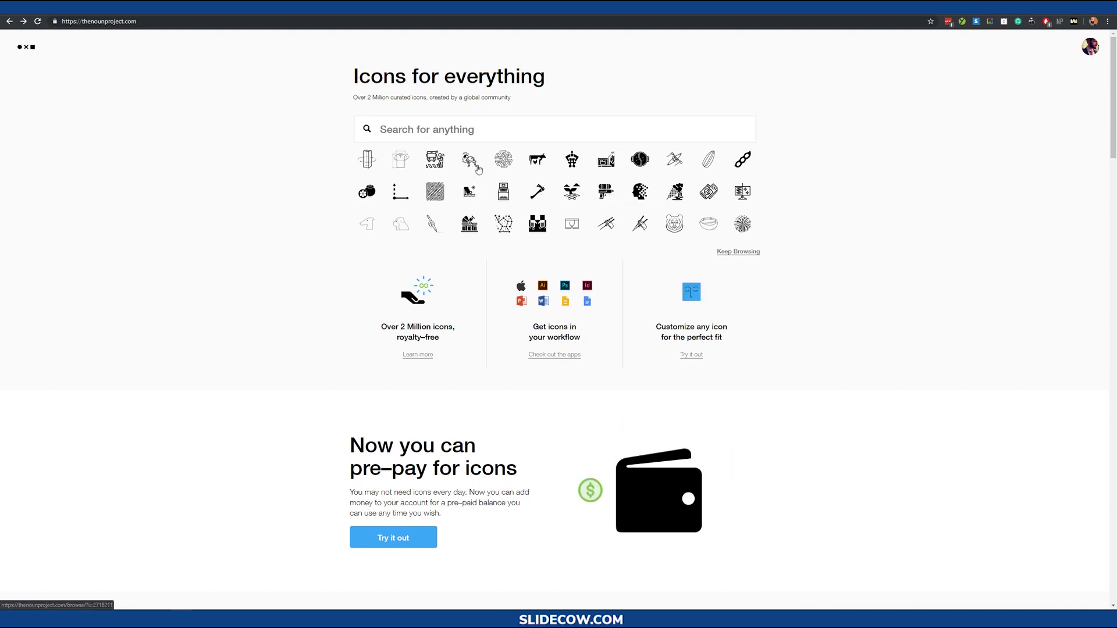
Open the cow-and-chicken farm animal icon and select its free Basic Download option.
click(538, 160)
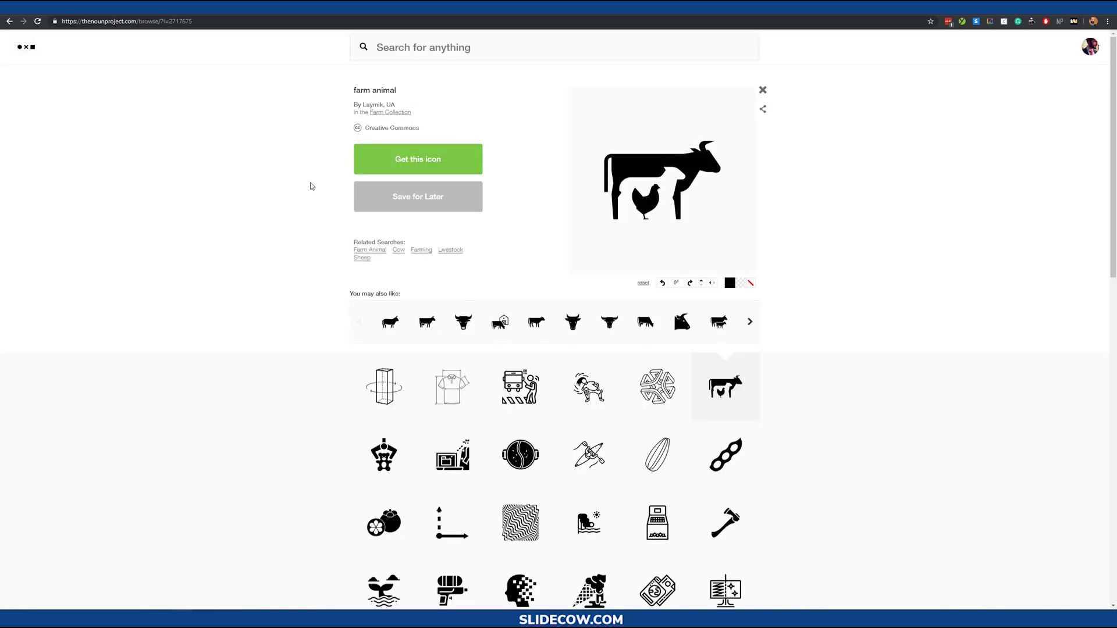
click(467, 161)
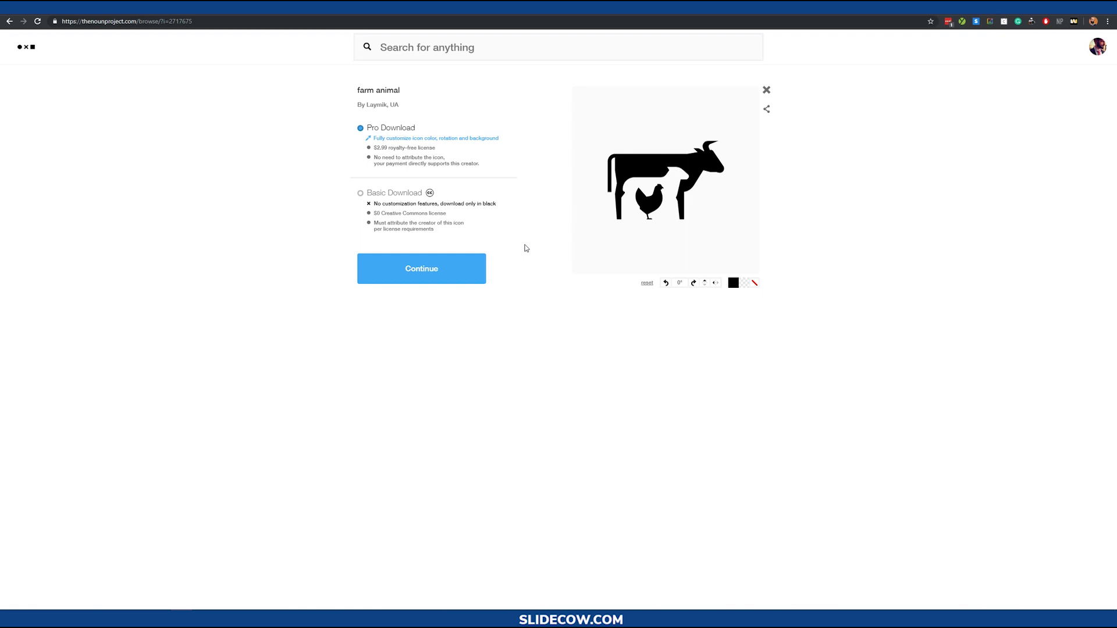
drag(417, 105, 361, 104)
click(411, 107)
click(393, 193)
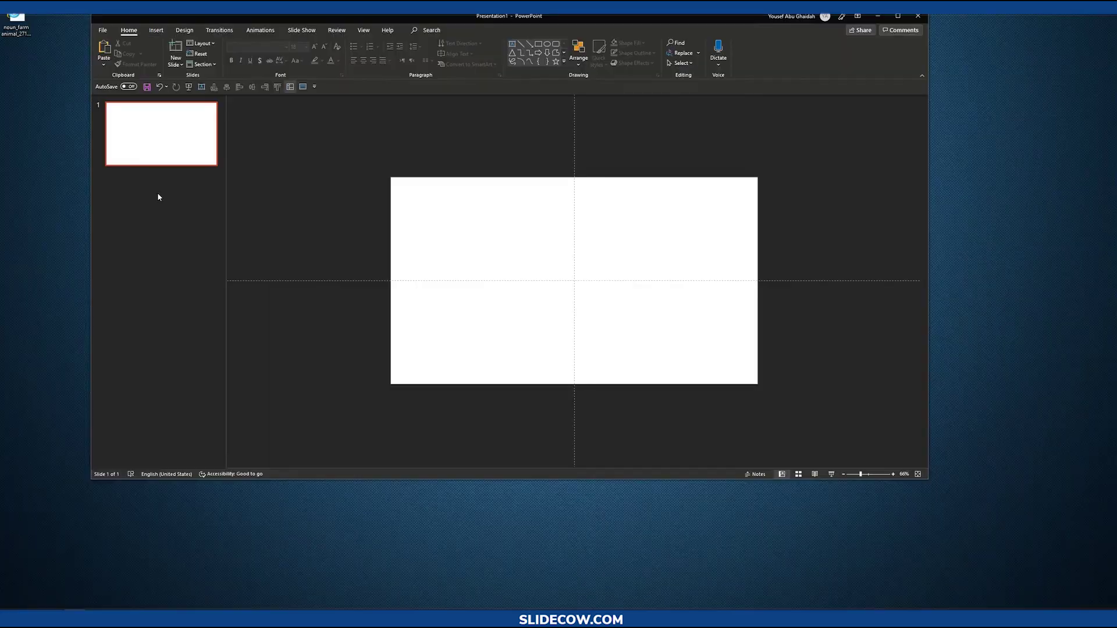
Check the downloaded farm-animal icon file and drag it onto the slide.
click(18, 27)
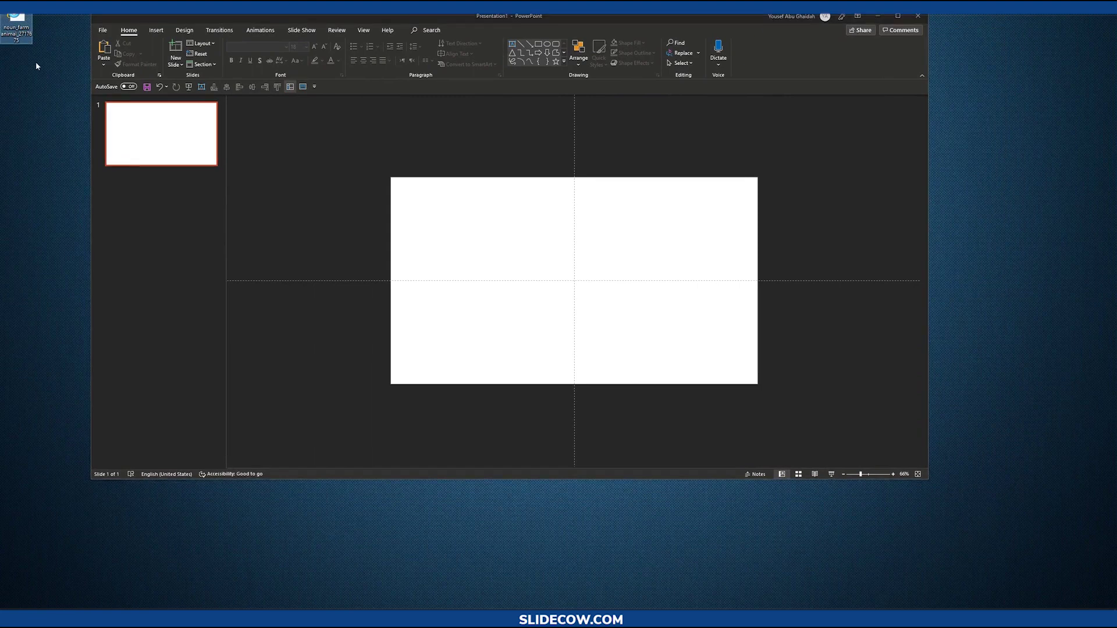
right_click(19, 28)
click(96, 251)
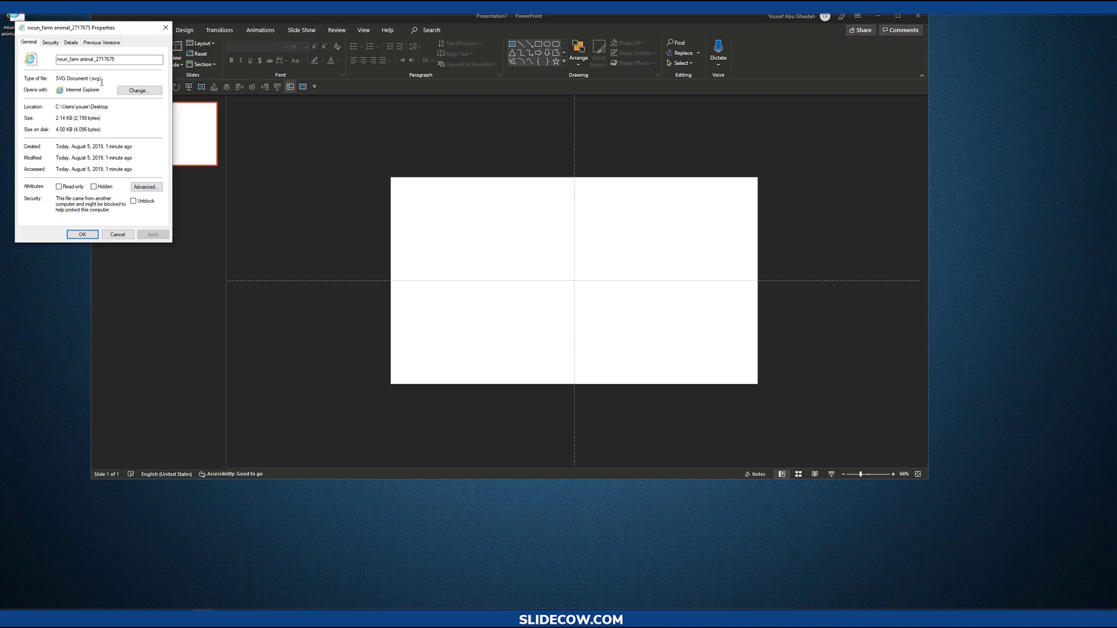
click(166, 28)
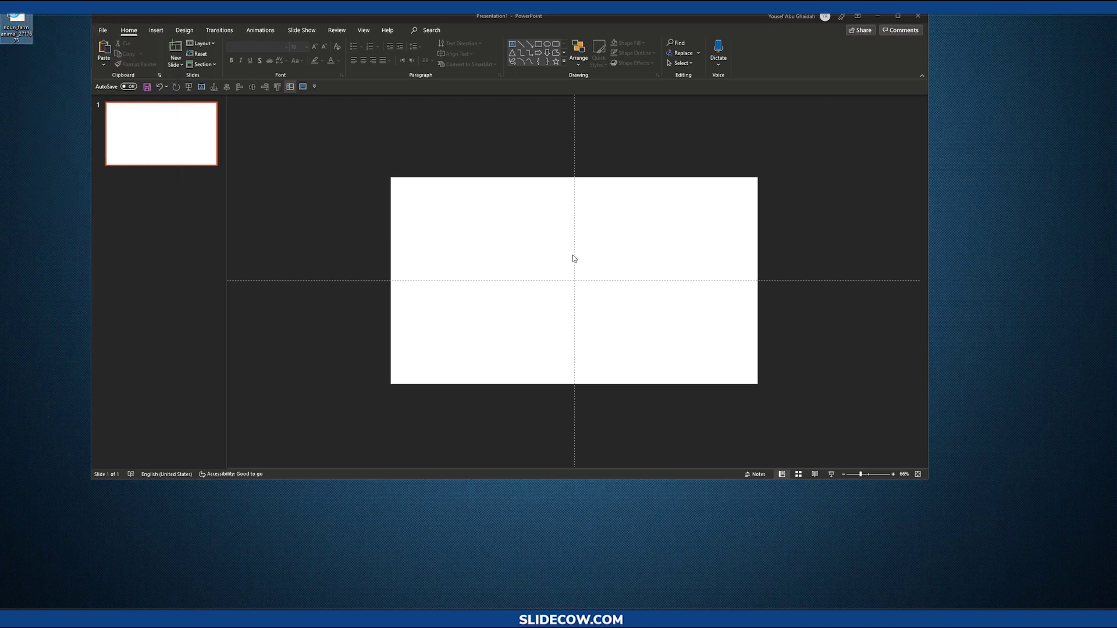
drag(26, 30, 572, 262)
scroll(613, 319, up, 3)
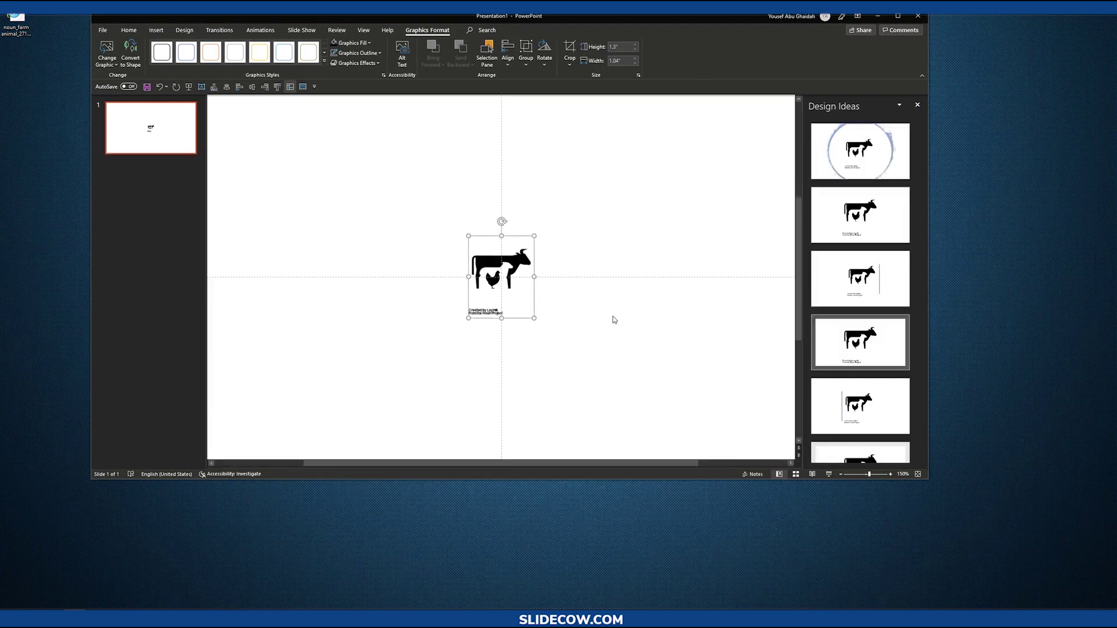
Ungroup the icon, fill the cow orange, then enlarge and centre it.
drag(498, 271, 598, 190)
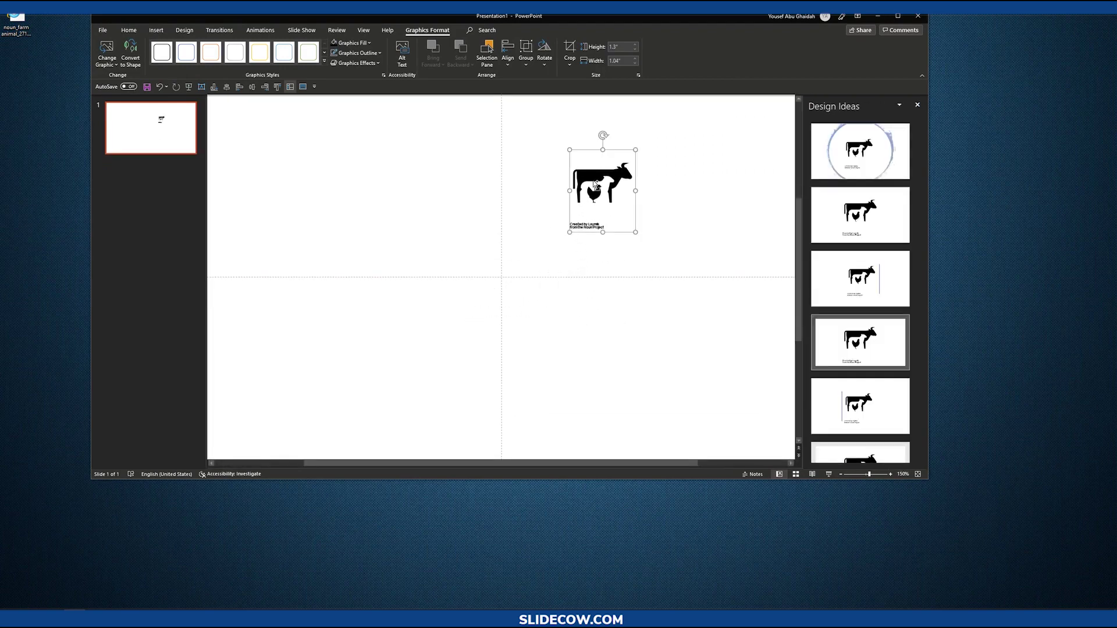
key(ctrl+shift+g)
key(Return)
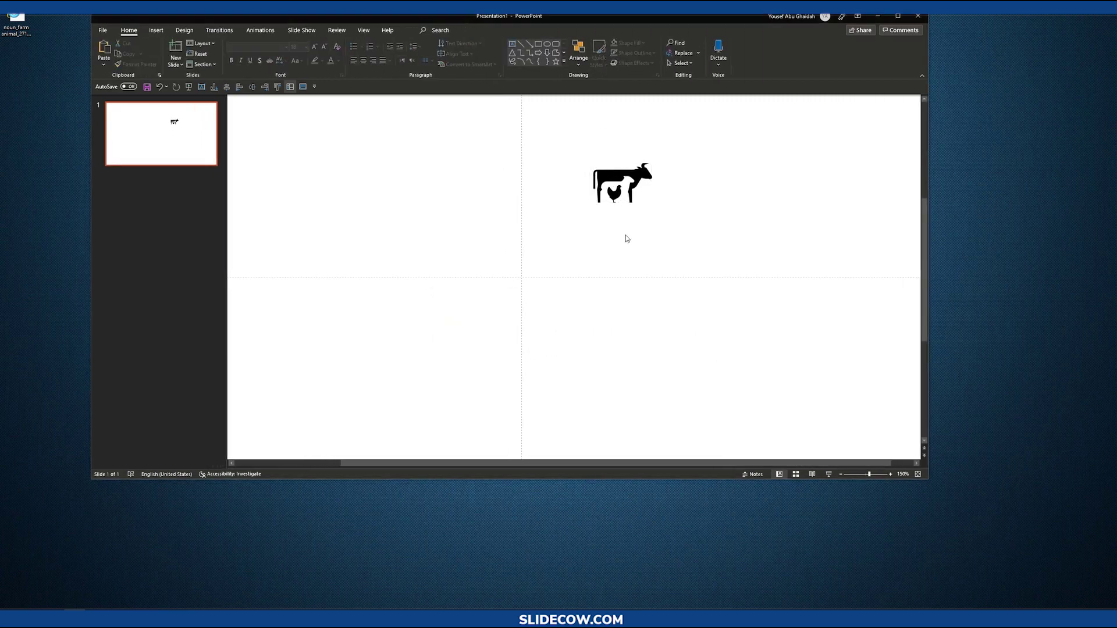
click(620, 184)
scroll(632, 202, down, 2)
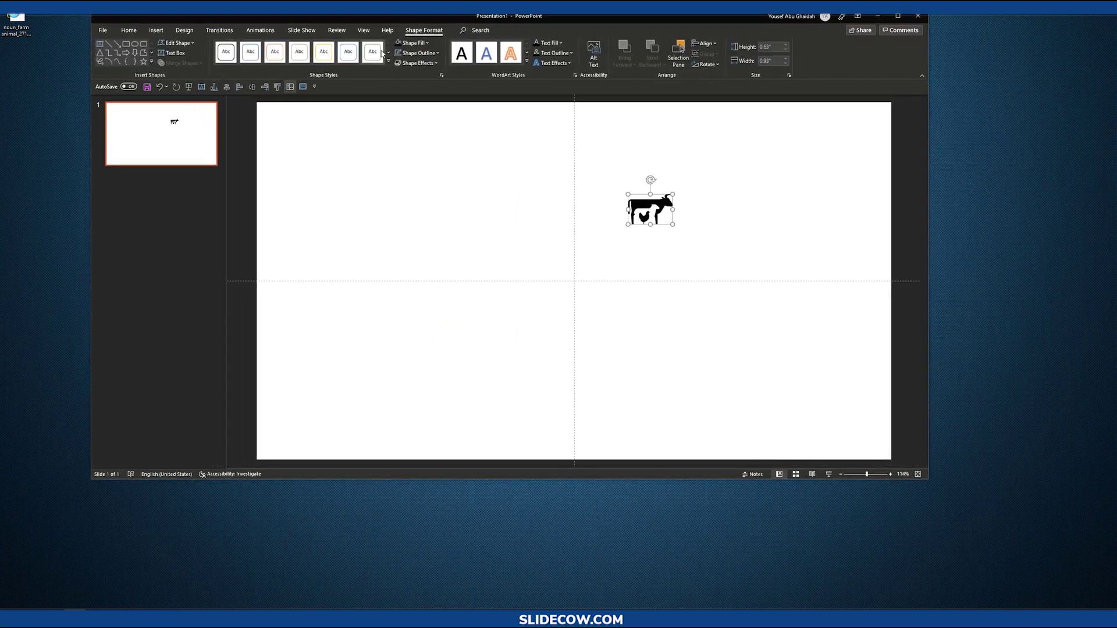
click(417, 43)
click(433, 63)
scroll(650, 210, up, 2)
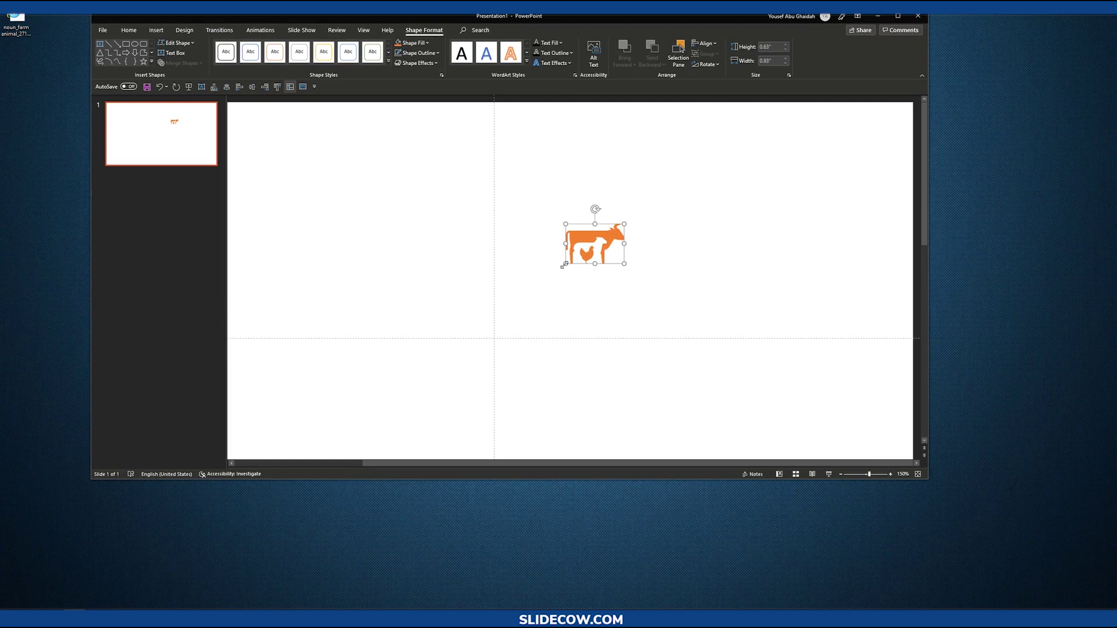
drag(563, 266, 262, 454)
scroll(520, 261, down, 3)
drag(520, 261, 517, 228)
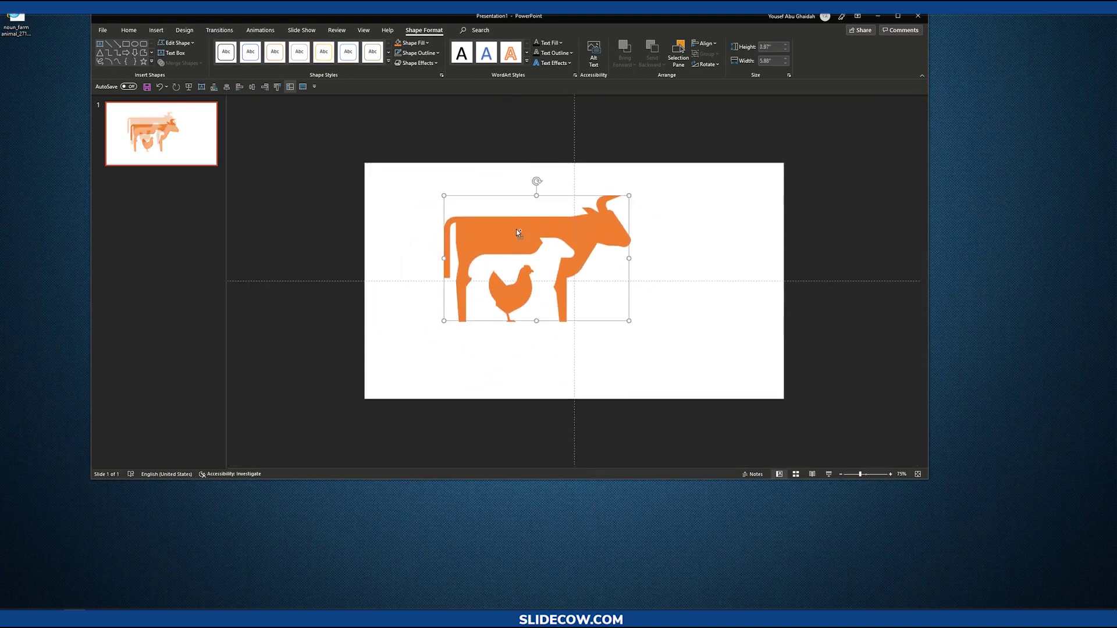
click(682, 349)
scroll(557, 284, down, 5)
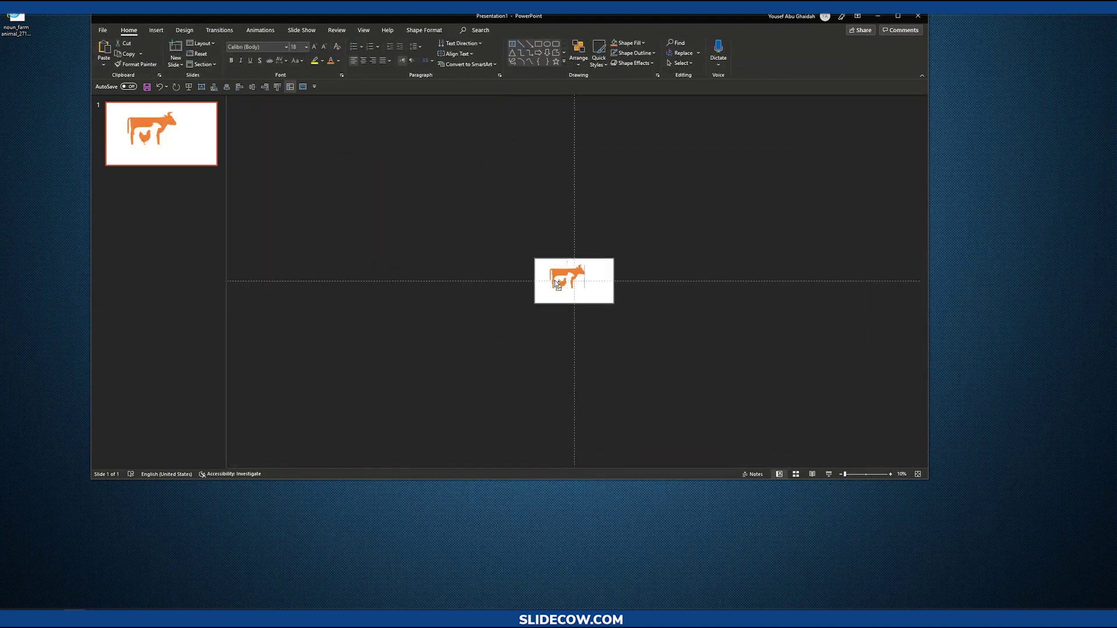
scroll(557, 284, up, 5)
Draw a large blue rectangle over the slide.
click(262, 419)
click(156, 30)
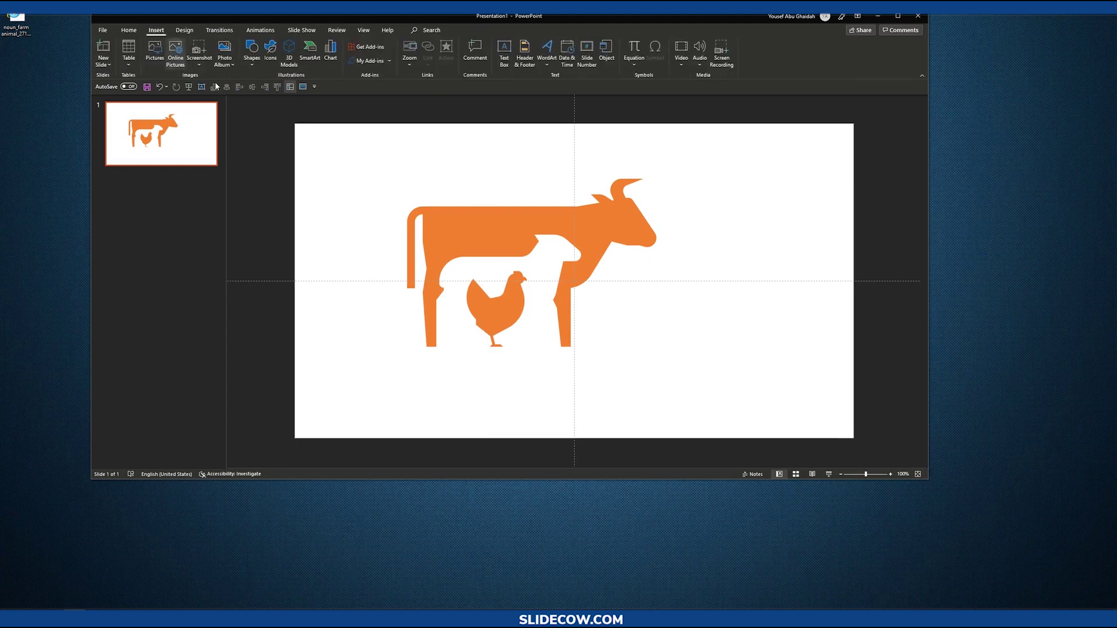
click(252, 53)
click(253, 147)
mouse_move(407, 144)
mouse_down()
mouse_move(346, 252)
mouse_move(772, 406)
mouse_up()
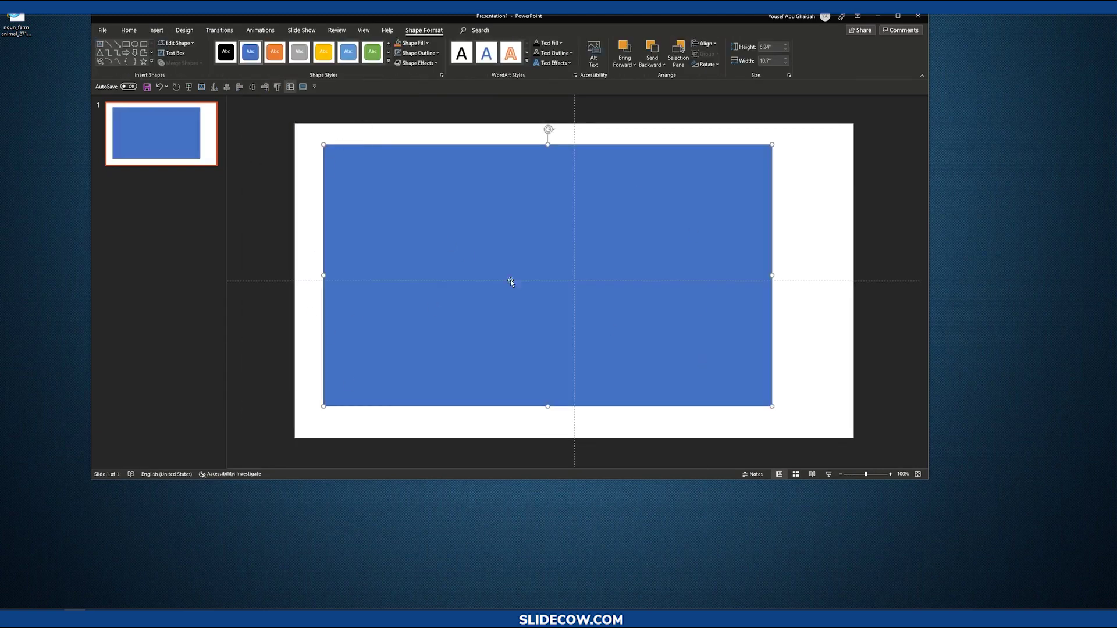
Paste the animal graphic, cut it out of the rectangle, and delete the rectangle.
right_click(535, 232)
click(543, 260)
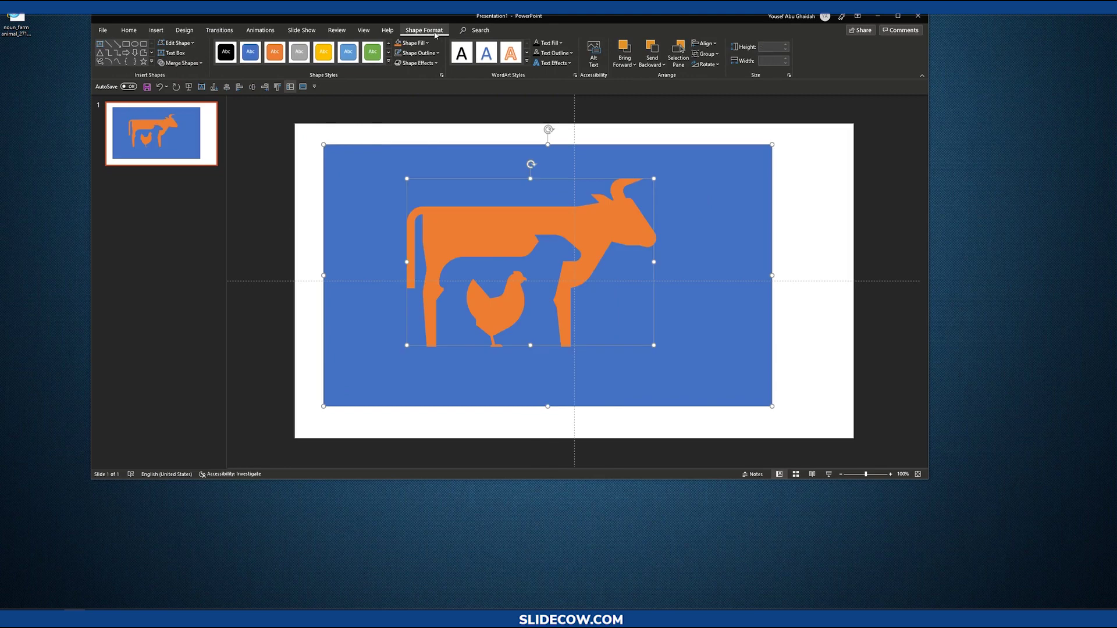
click(180, 63)
click(187, 105)
click(338, 195)
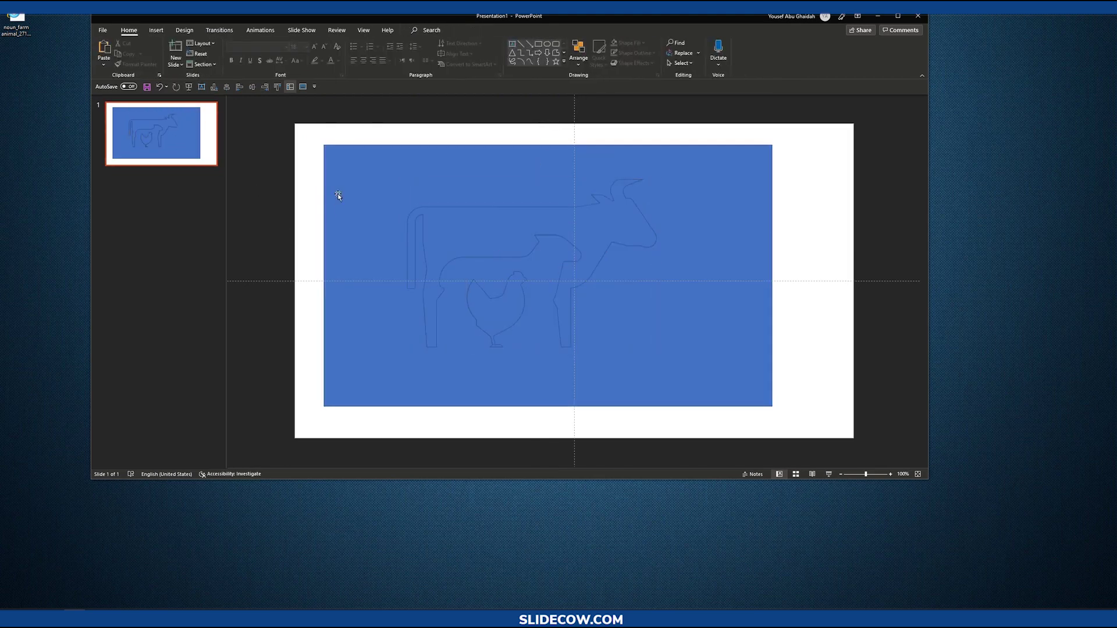
key(Delete)
Fill the cow gold and the chicken green, then select both shapes.
click(501, 225)
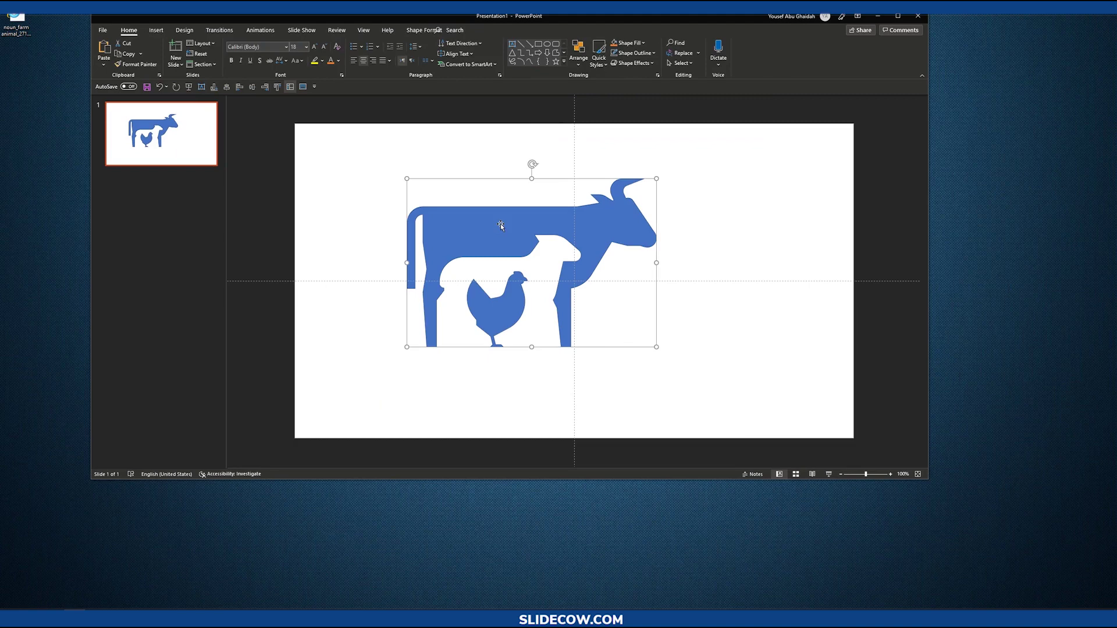
click(425, 29)
click(419, 43)
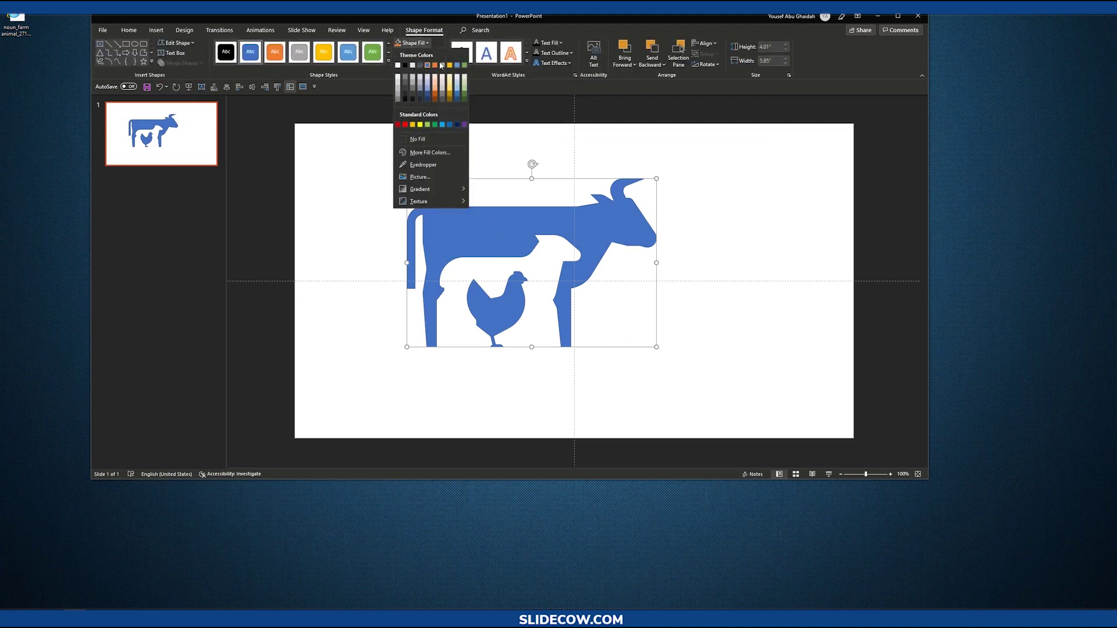
click(442, 64)
click(490, 301)
click(419, 43)
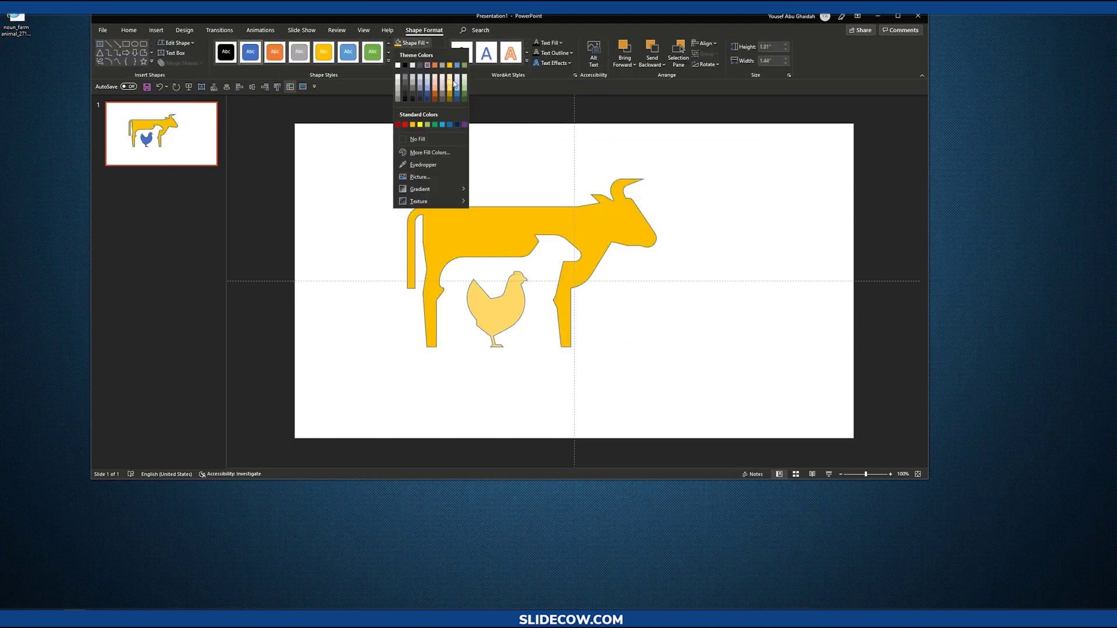
click(463, 68)
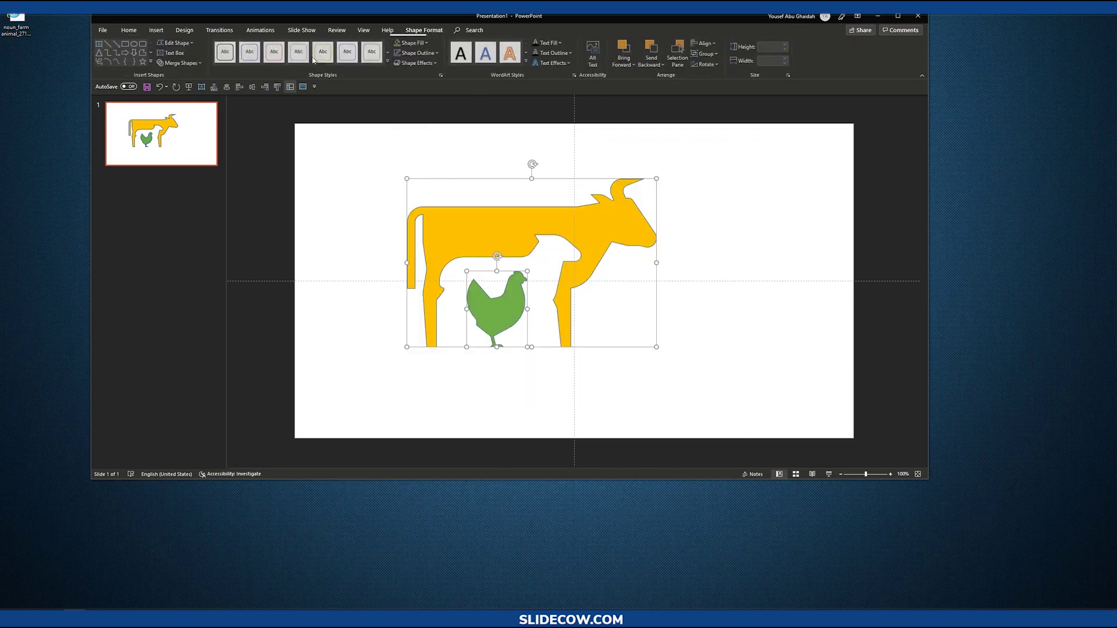
click(418, 53)
click(299, 158)
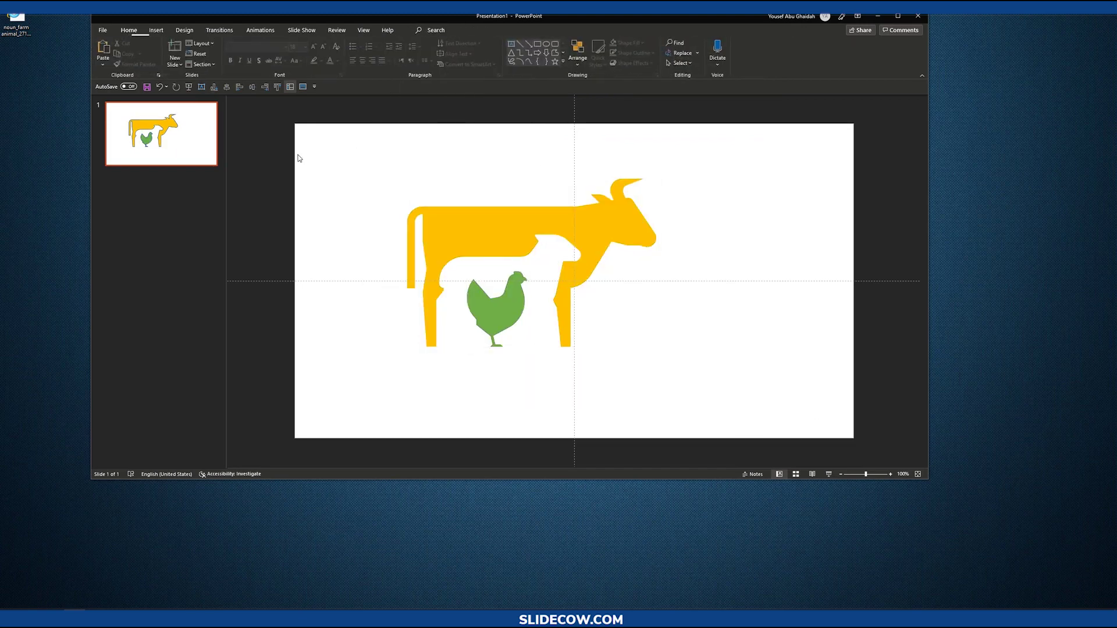
drag(299, 159, 663, 353)
scroll(622, 304, down, 1)
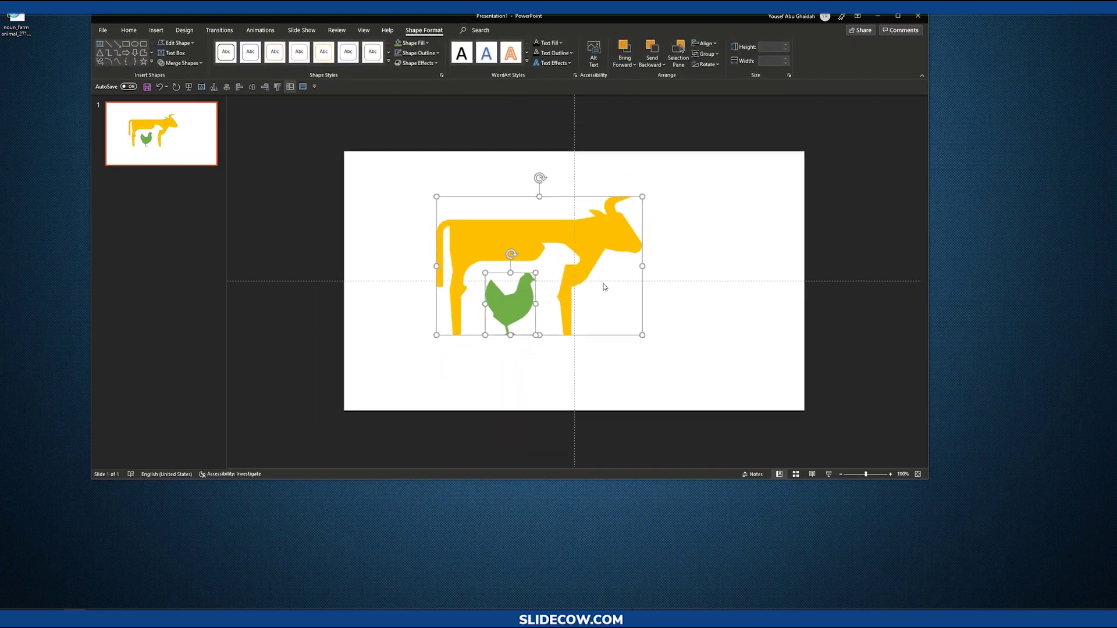
scroll(604, 288, up, 1)
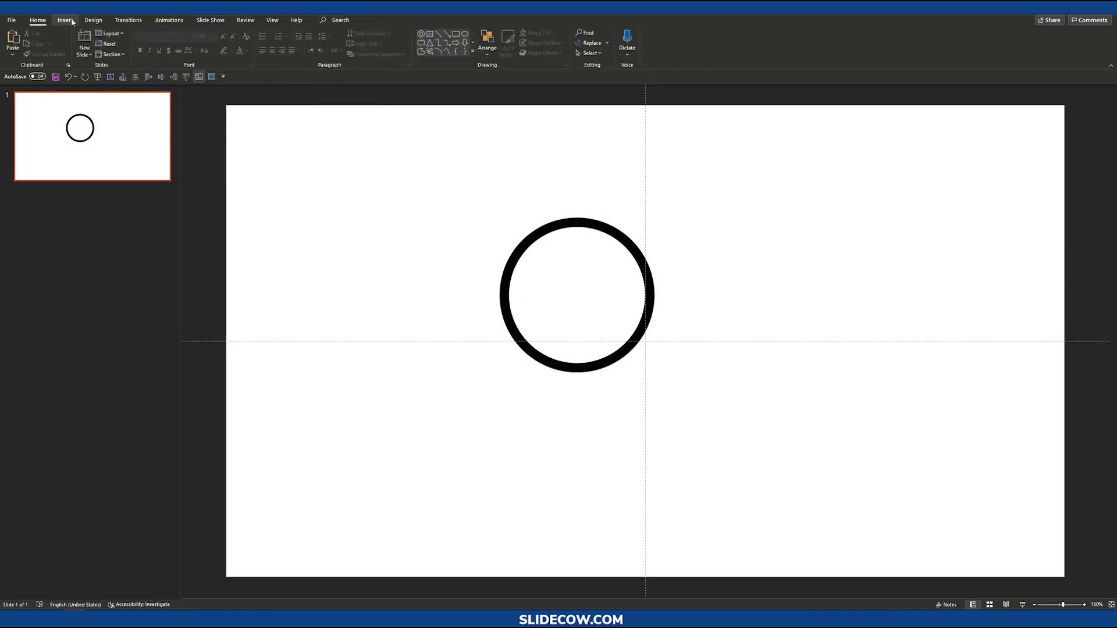
Intersect a circle with the ring to form hair, and duplicate the eye circle.
mouse_move(465, 261)
mouse_down()
mouse_move(499, 213)
mouse_move(555, 175)
mouse_move(550, 184)
mouse_move(632, 247)
mouse_up()
click(651, 297)
click(735, 306)
click(751, 288)
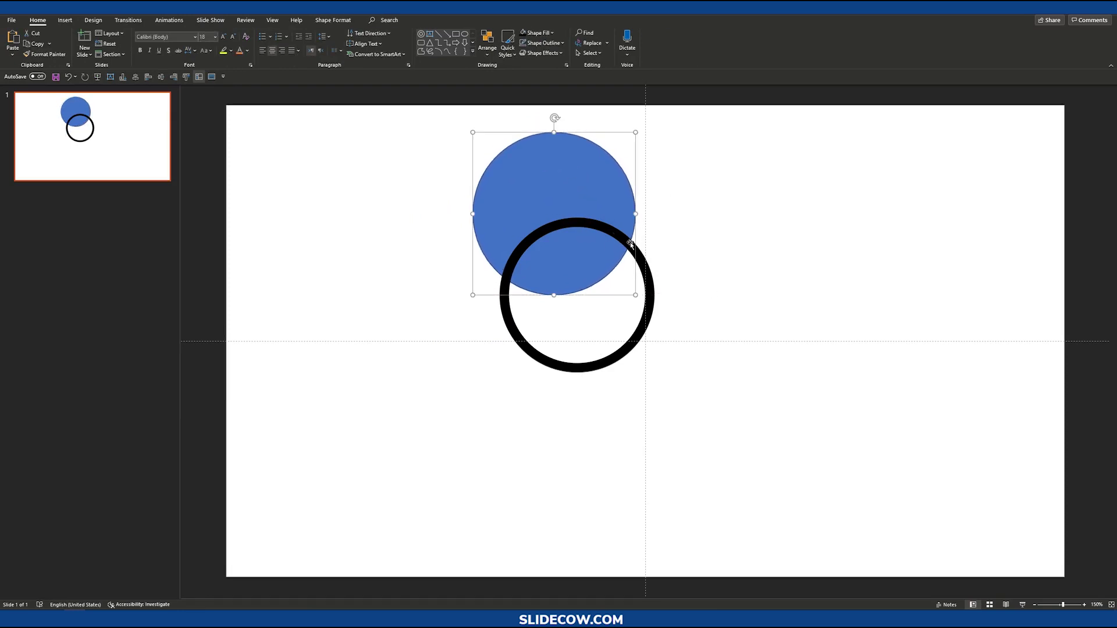
shift+click(655, 271)
click(333, 19)
click(91, 52)
click(92, 101)
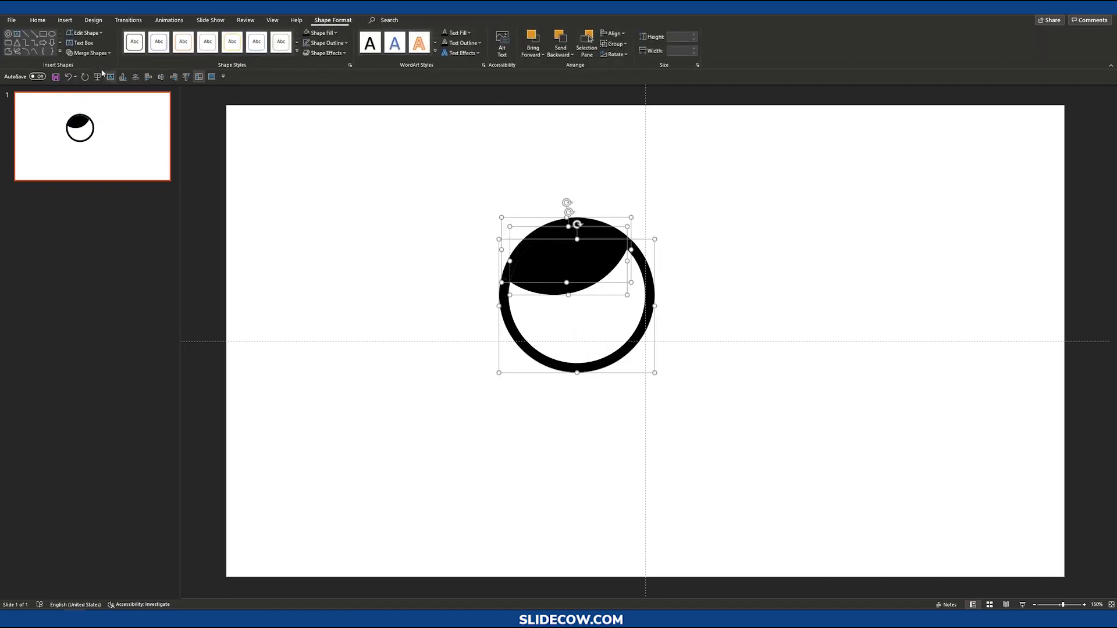
click(751, 436)
scroll(559, 332, up, 3)
click(64, 19)
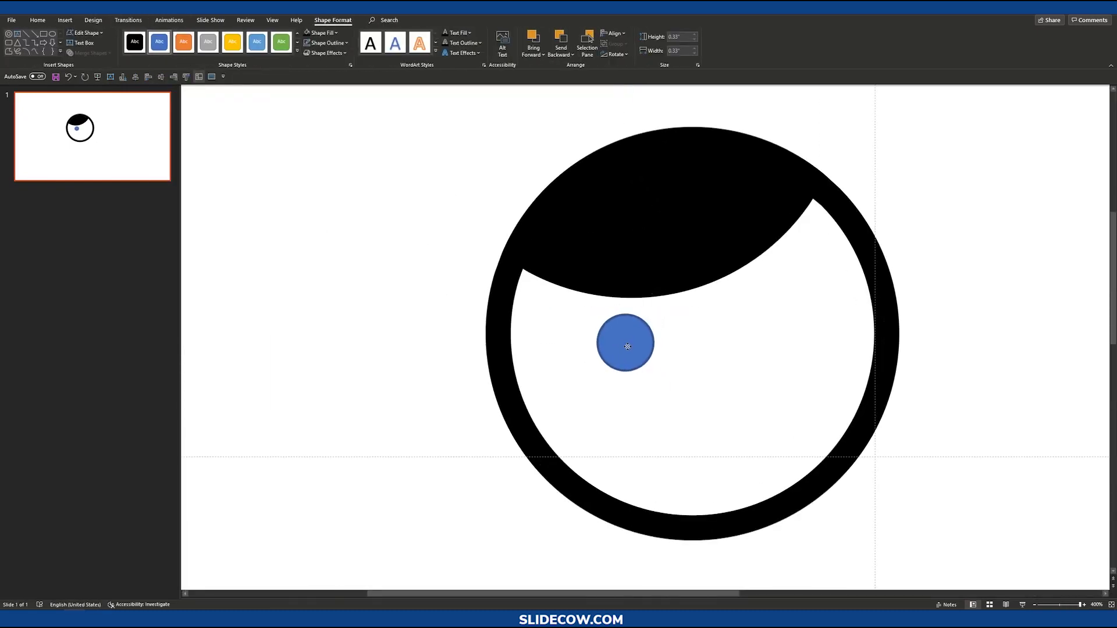
drag(627, 347, 761, 347)
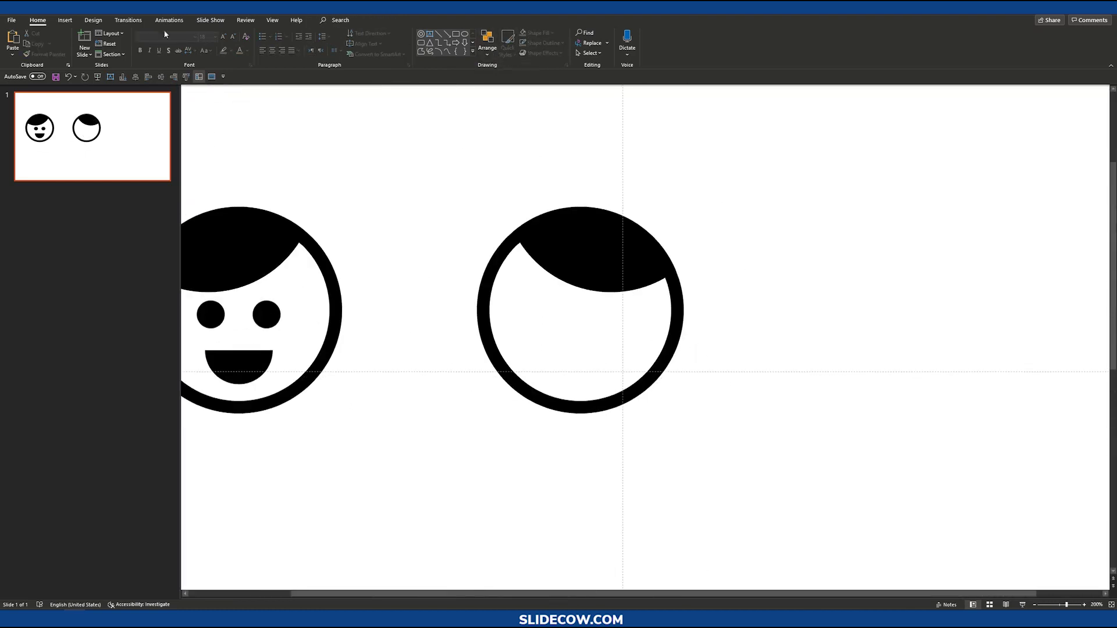
Draw an oval circle over the second head's upper left.
click(65, 19)
click(161, 41)
click(192, 166)
drag(415, 188, 536, 316)
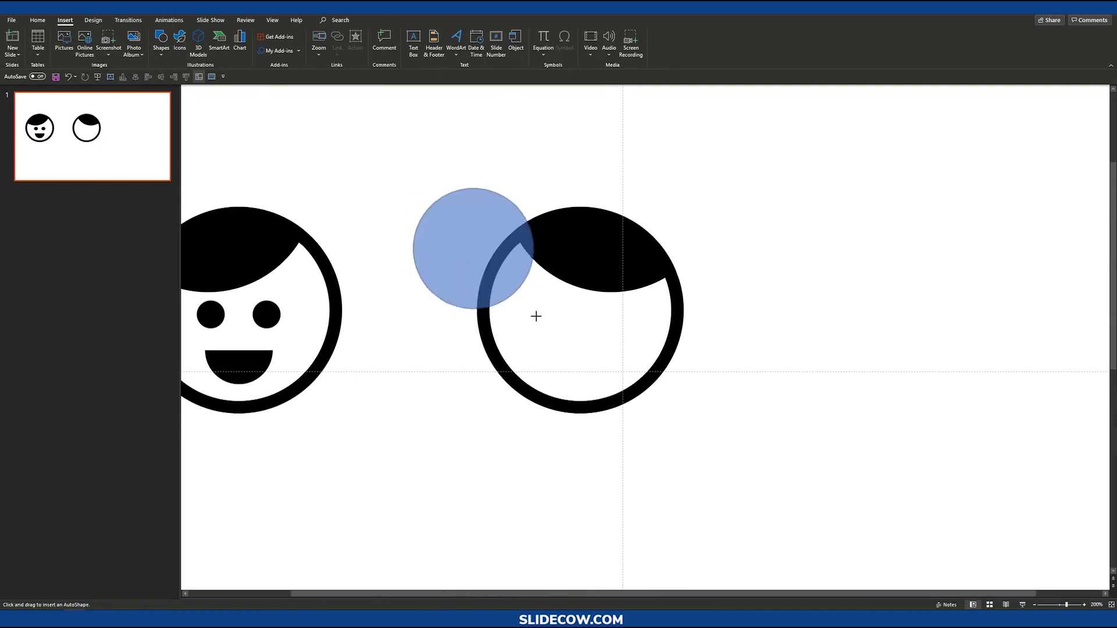
shift+click(583, 261)
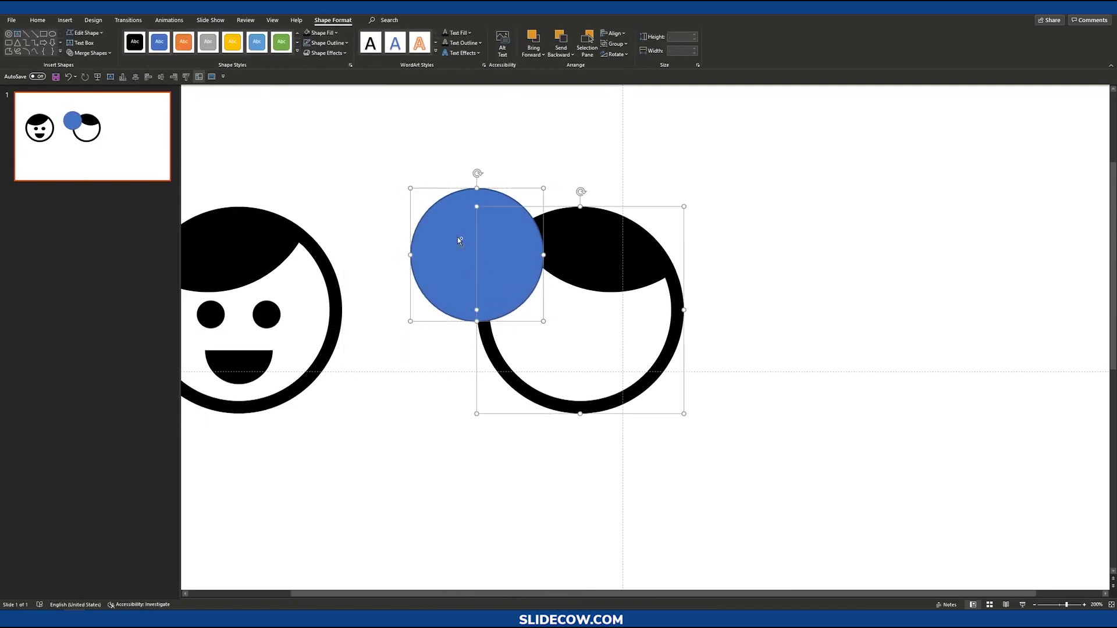
click(460, 241)
drag(460, 241, 456, 231)
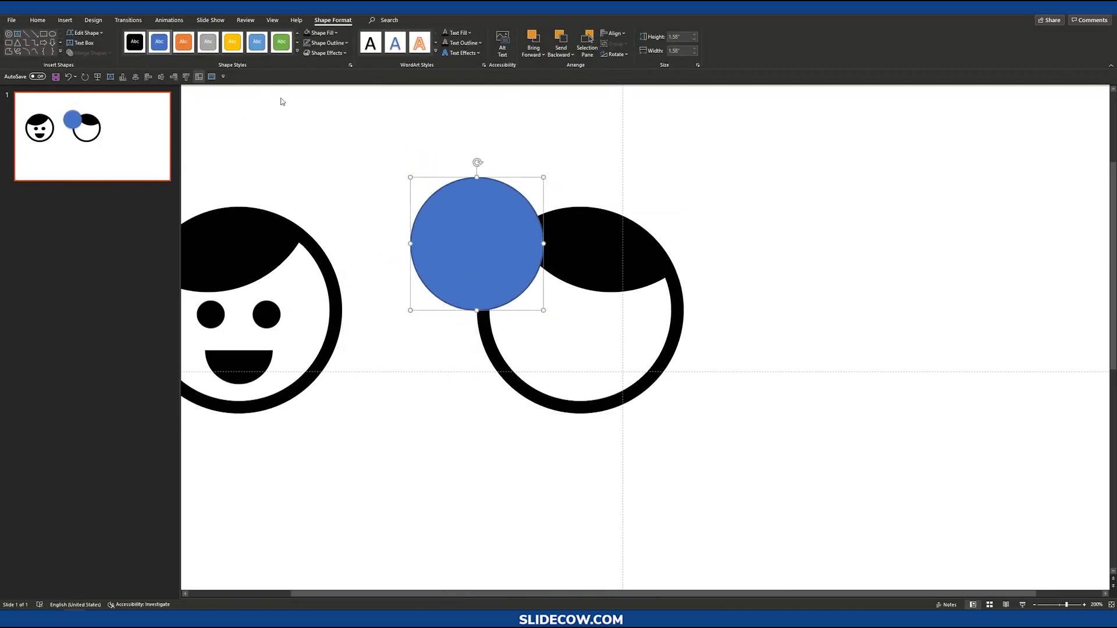
Intersect the circle with the second head for extra hair and reshape its tip.
click(323, 32)
click(576, 331)
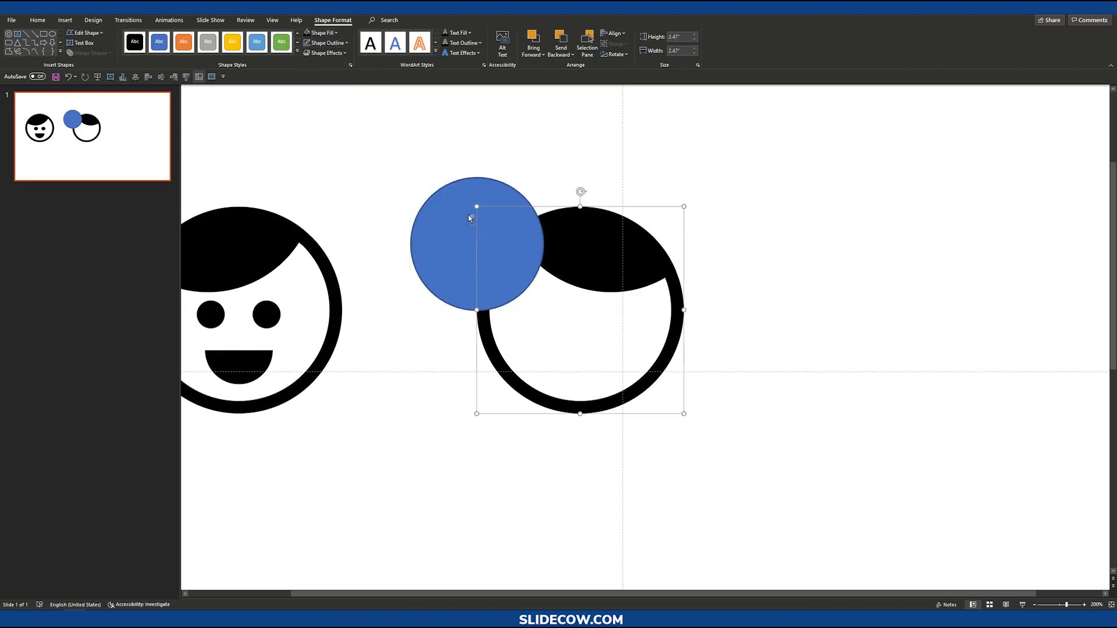
shift+click(469, 214)
click(88, 52)
click(402, 185)
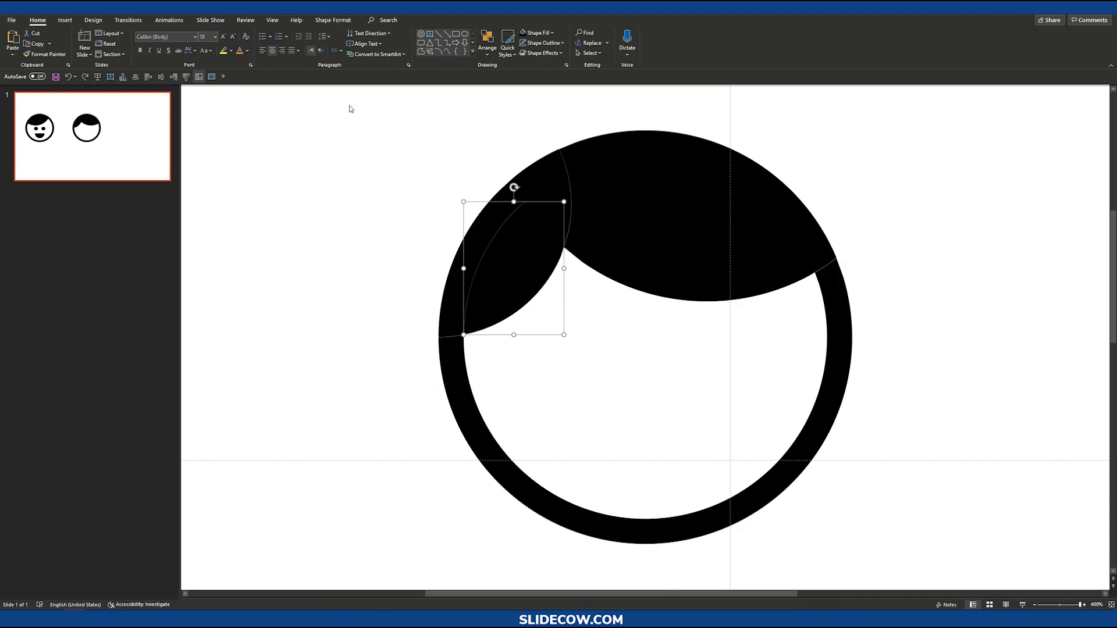
click(333, 20)
click(87, 33)
click(97, 53)
drag(527, 207, 551, 191)
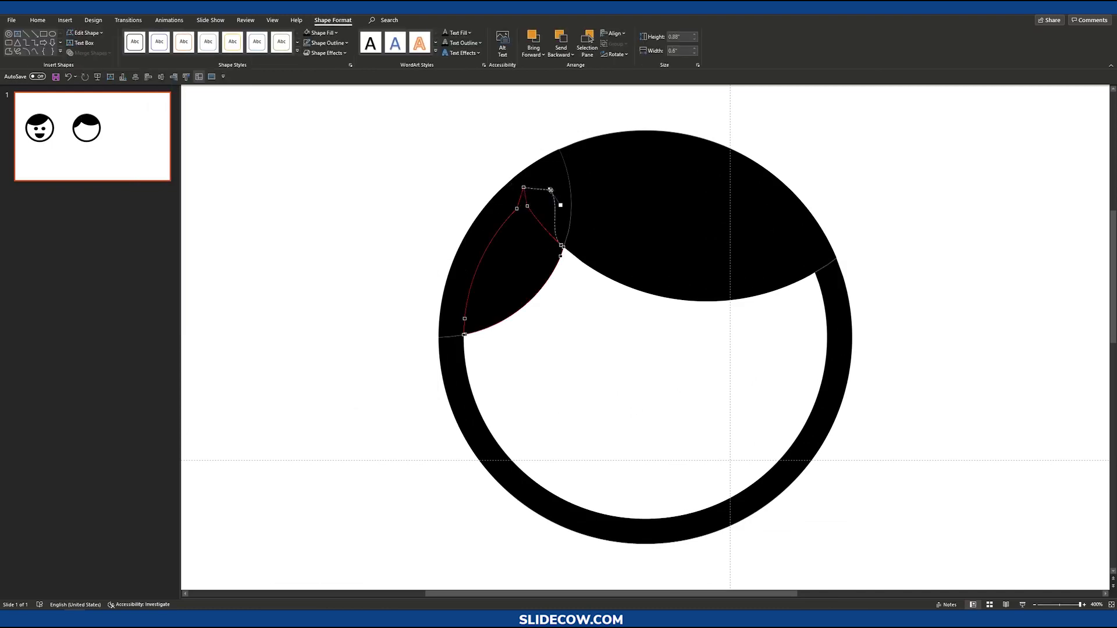
key(Escape)
scroll(625, 313, down, 5)
Copy the first face's eyes and mouth onto the second head.
click(625, 312)
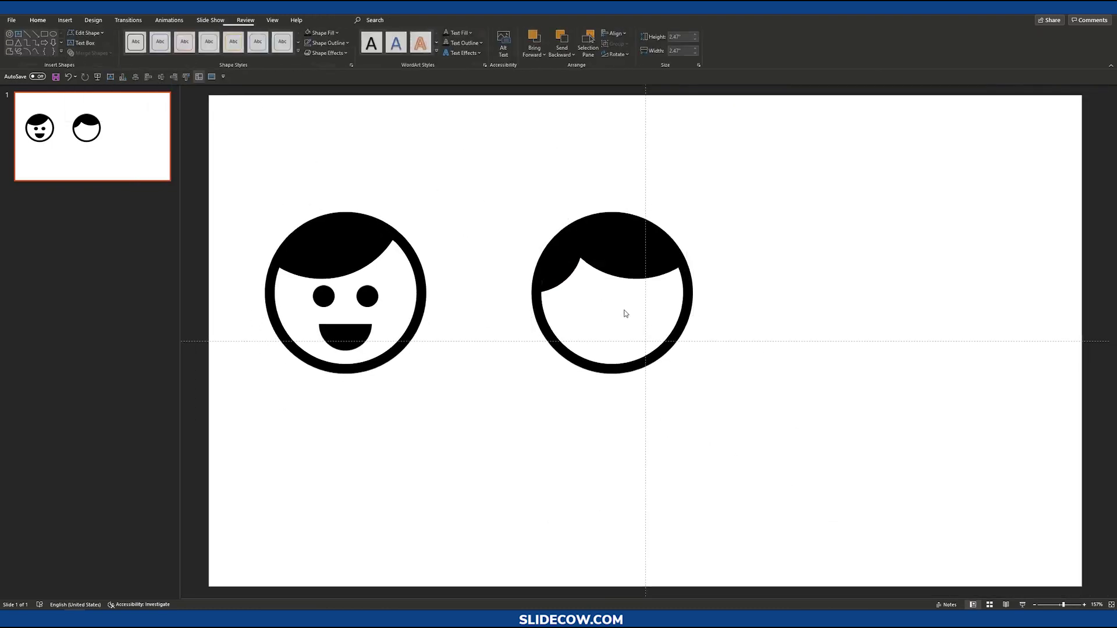
click(325, 299)
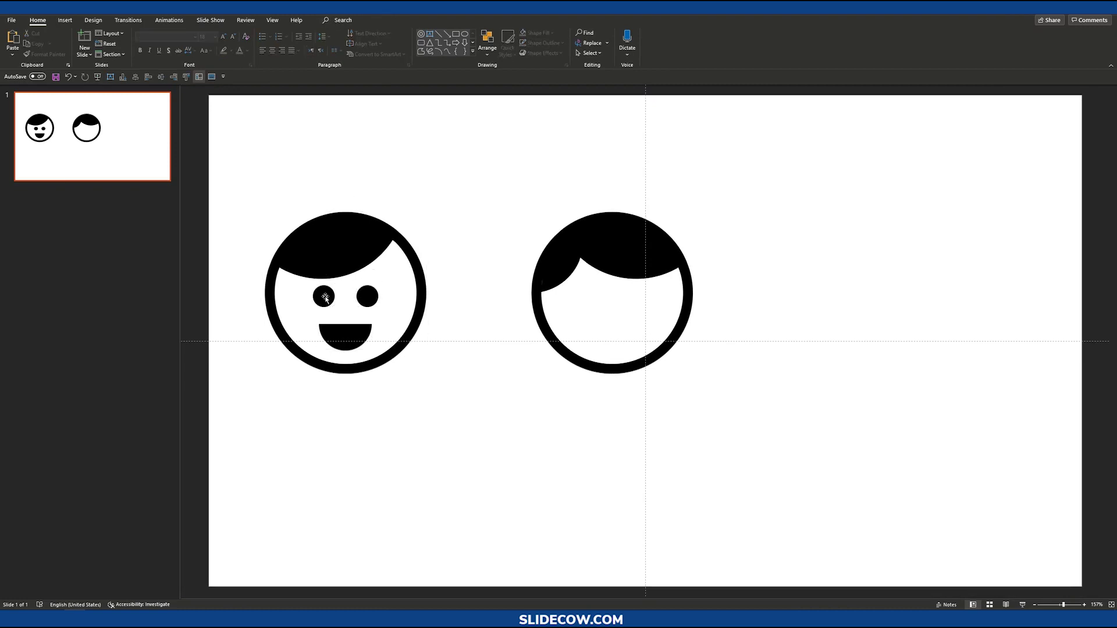
click(326, 299)
shift+click(366, 296)
shift+click(345, 337)
mouse_move(346, 336)
mouse_down()
mouse_move(613, 336)
mouse_move(716, 378)
mouse_move(808, 384)
mouse_up()
click(748, 359)
scroll(748, 359, up, 2)
Draw a stretched, tilted ellipse beside the second head.
click(64, 19)
click(59, 39)
click(174, 138)
drag(739, 327, 768, 350)
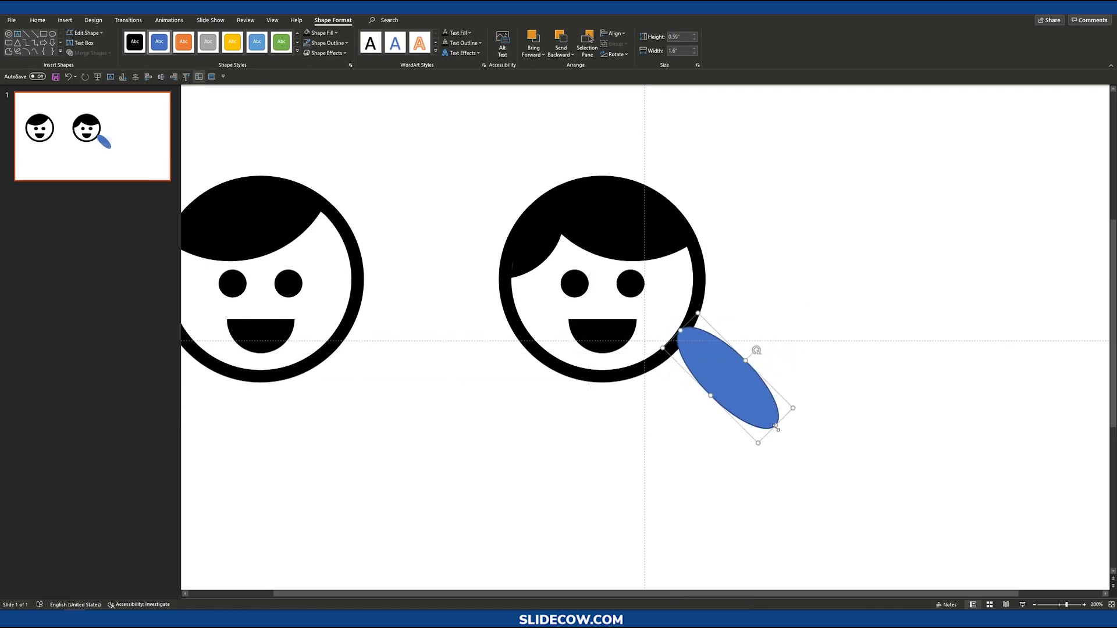
key(ctrl+z)
key(ctrl+z)
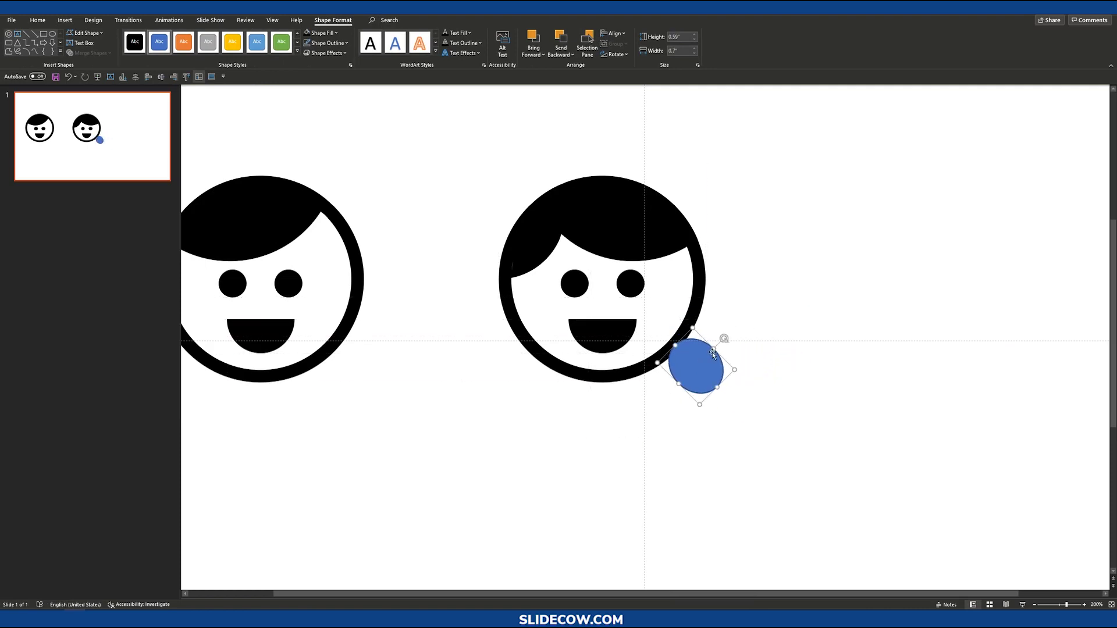
drag(715, 378, 733, 393)
drag(725, 331, 738, 349)
scroll(698, 350, up, 1)
Add a round black bunch at the head's right and duplicate it to the left.
click(135, 41)
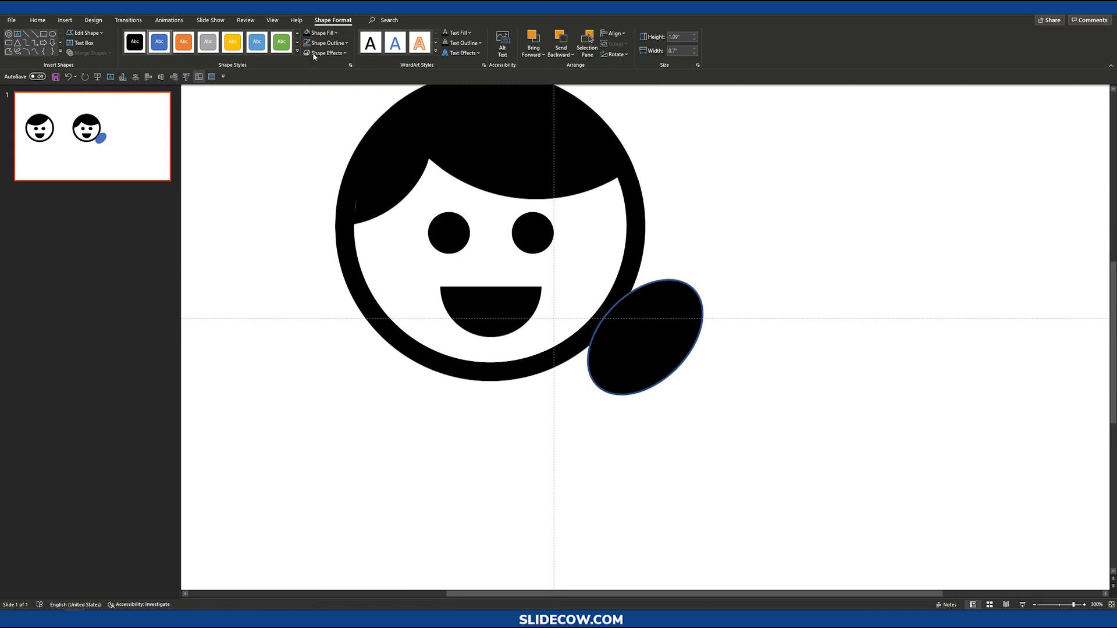
key(ctrl+z)
key(ctrl+z)
drag(646, 341, 670, 307)
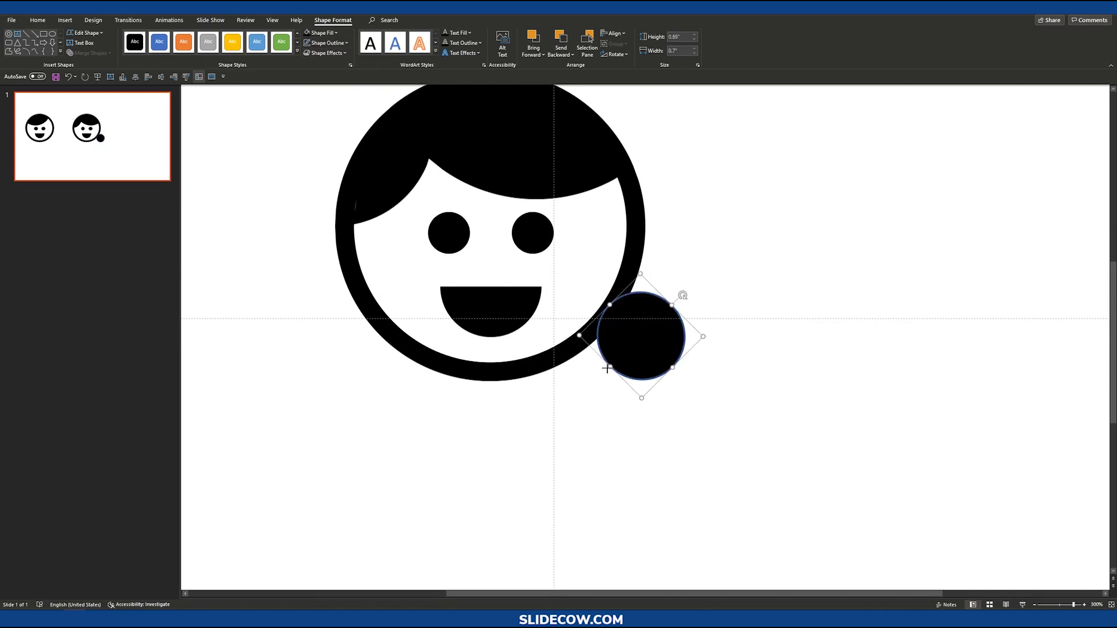
click(325, 43)
click(331, 140)
scroll(666, 378, down, 3)
drag(690, 351, 528, 358)
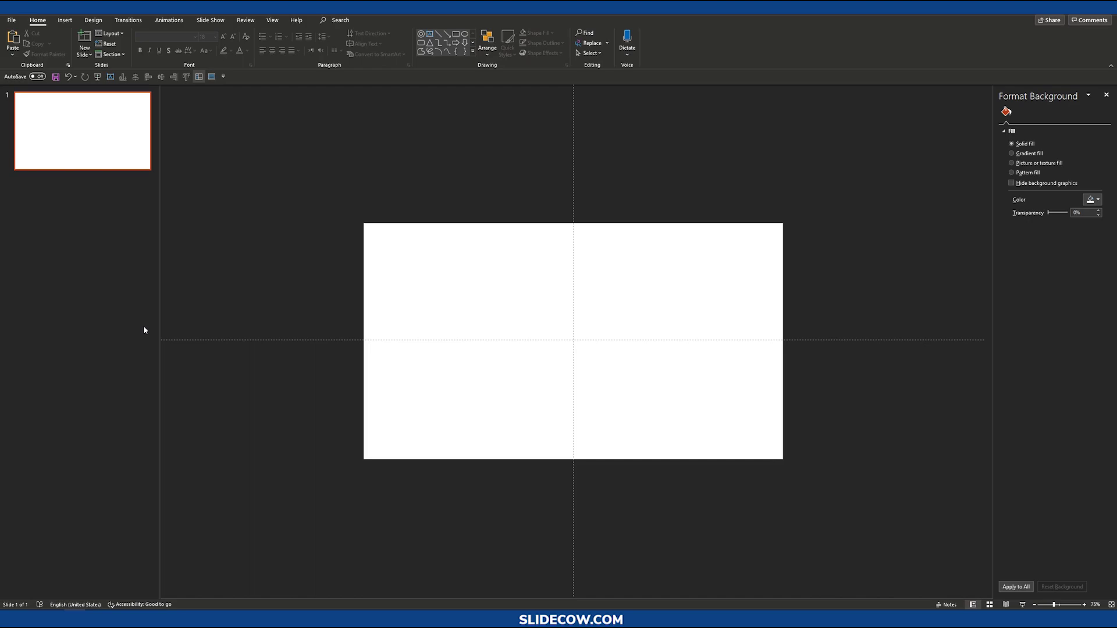
Open the full-size speaker PNG from the image results and copy it.
key(alt+Tab)
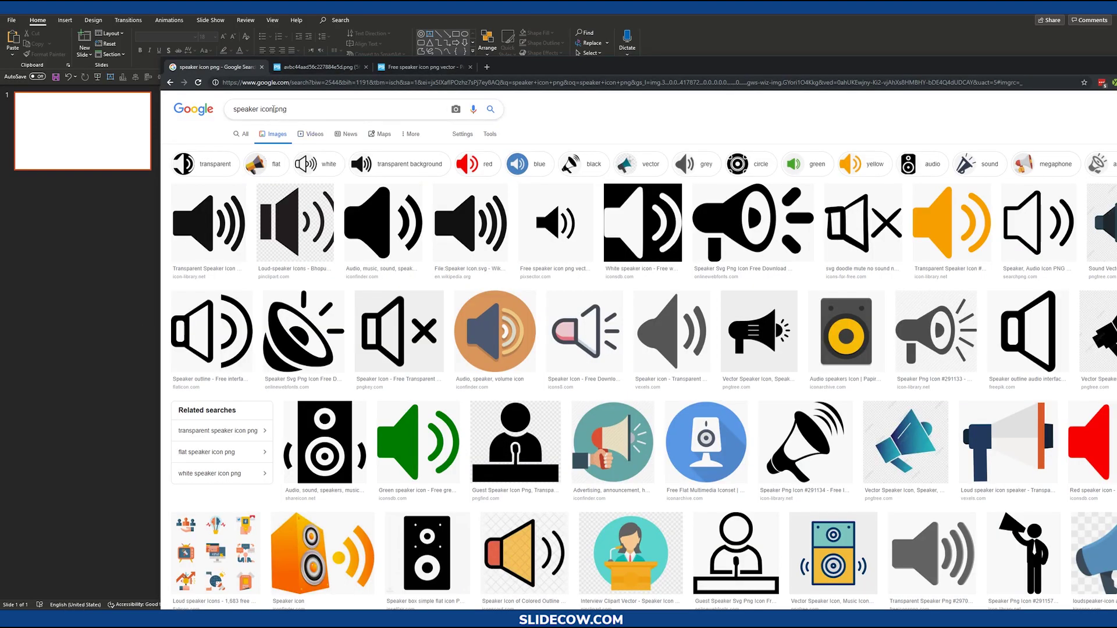
click(555, 223)
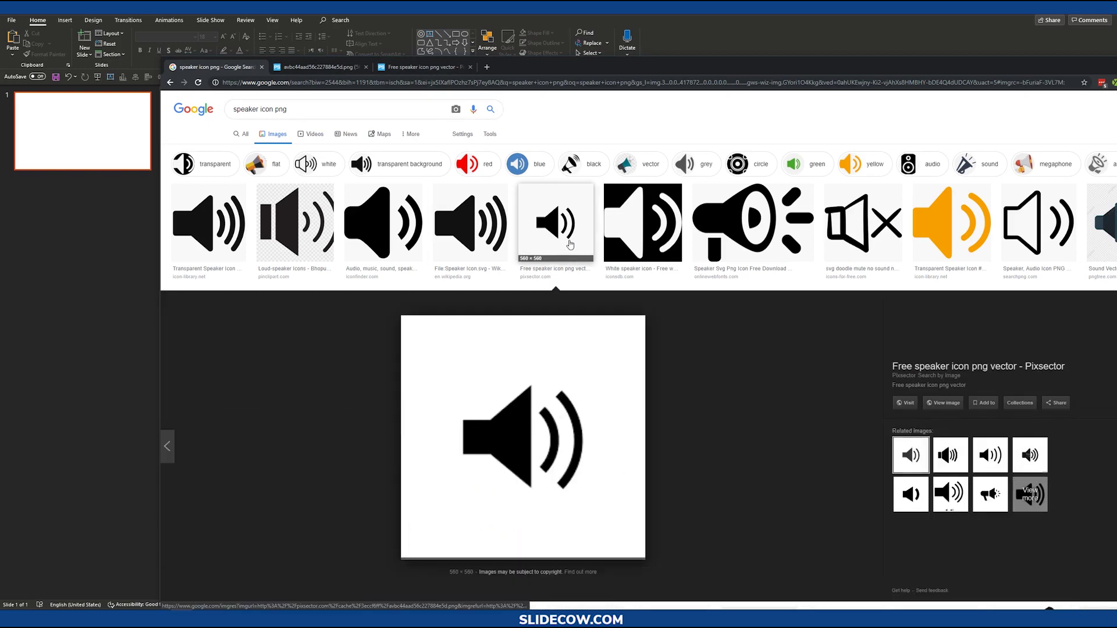
click(943, 402)
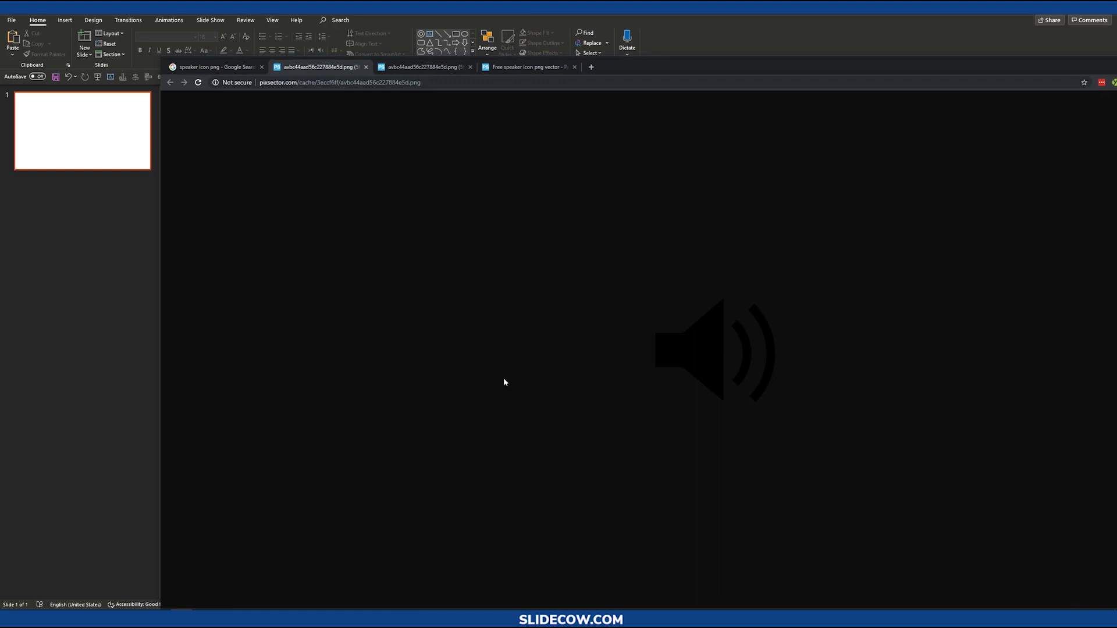
right_click(698, 352)
click(725, 400)
key(alt+Tab)
Paste the speaker image, centre it, and draw a rectangle across the slide's middle.
key(ctrl+v)
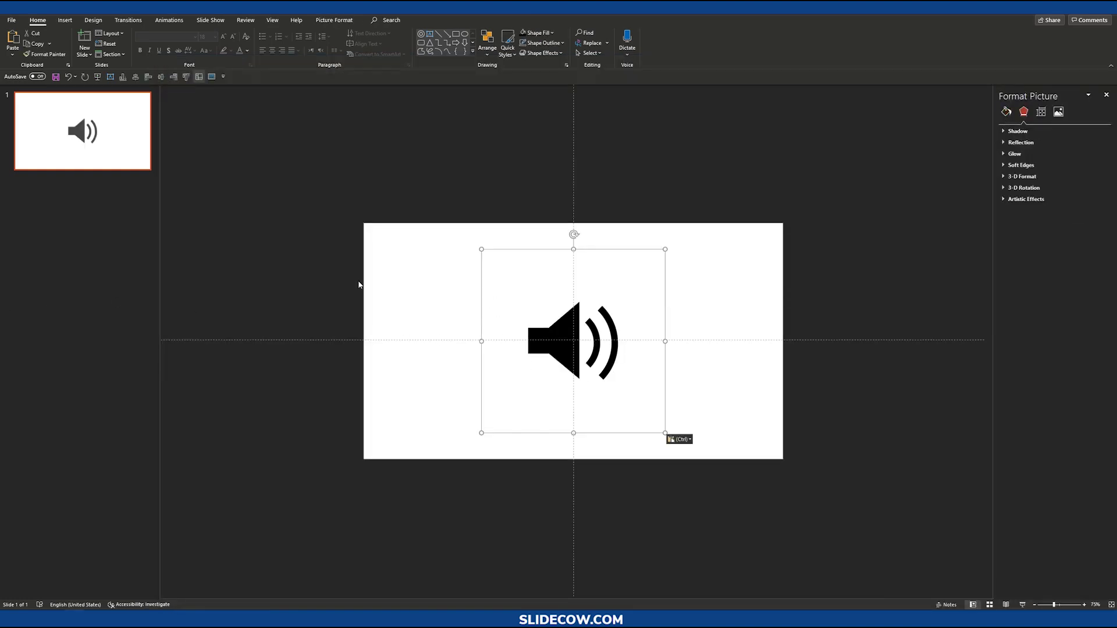
drag(539, 326, 555, 325)
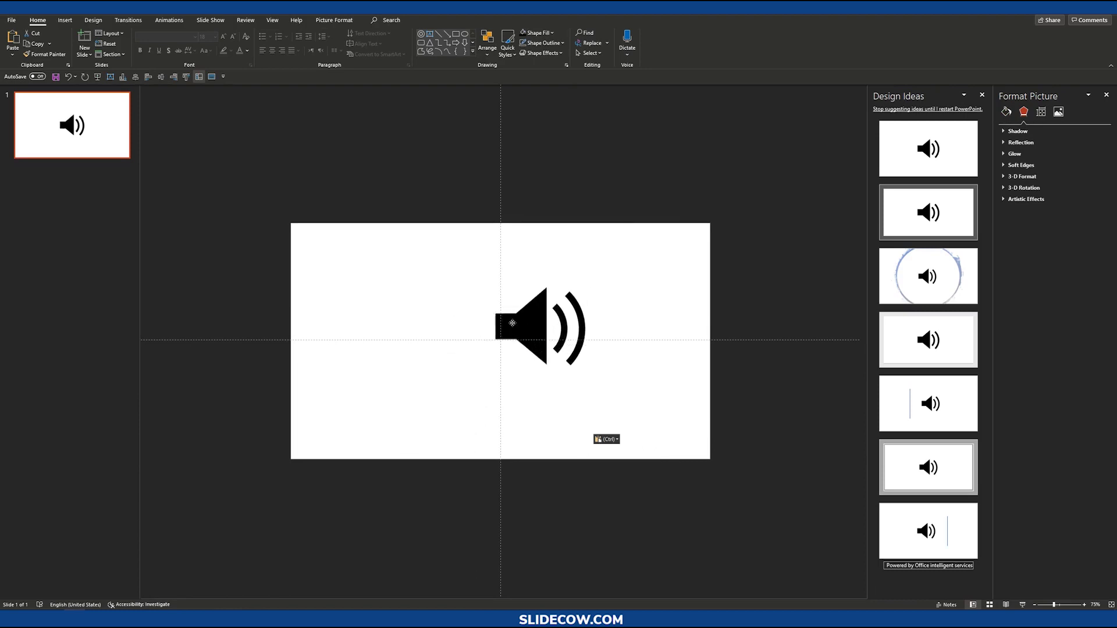
click(65, 20)
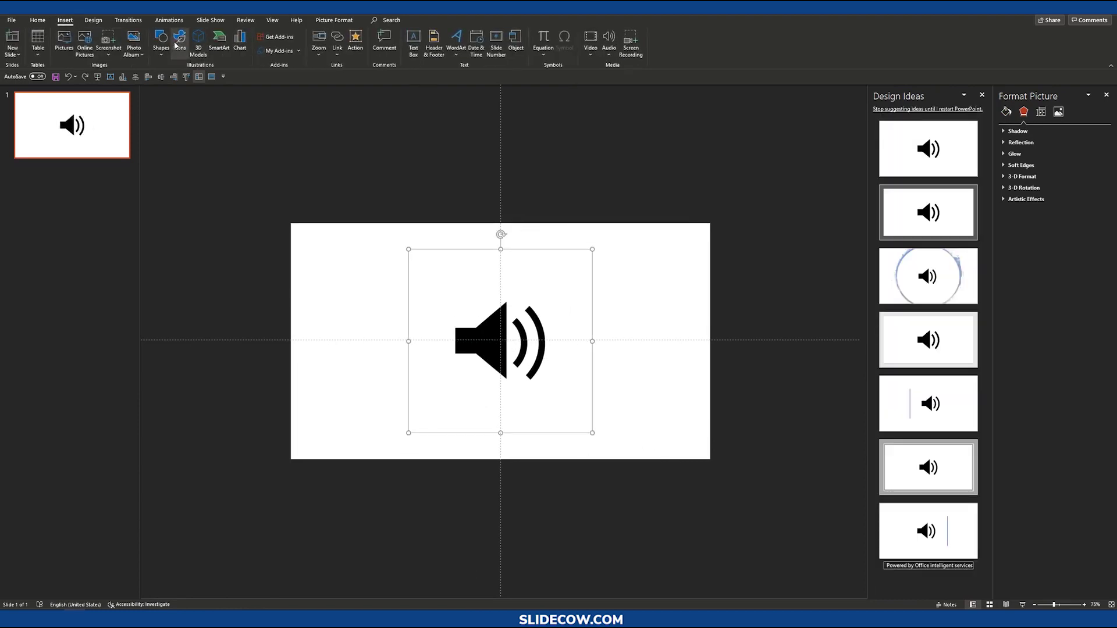
click(162, 48)
click(157, 131)
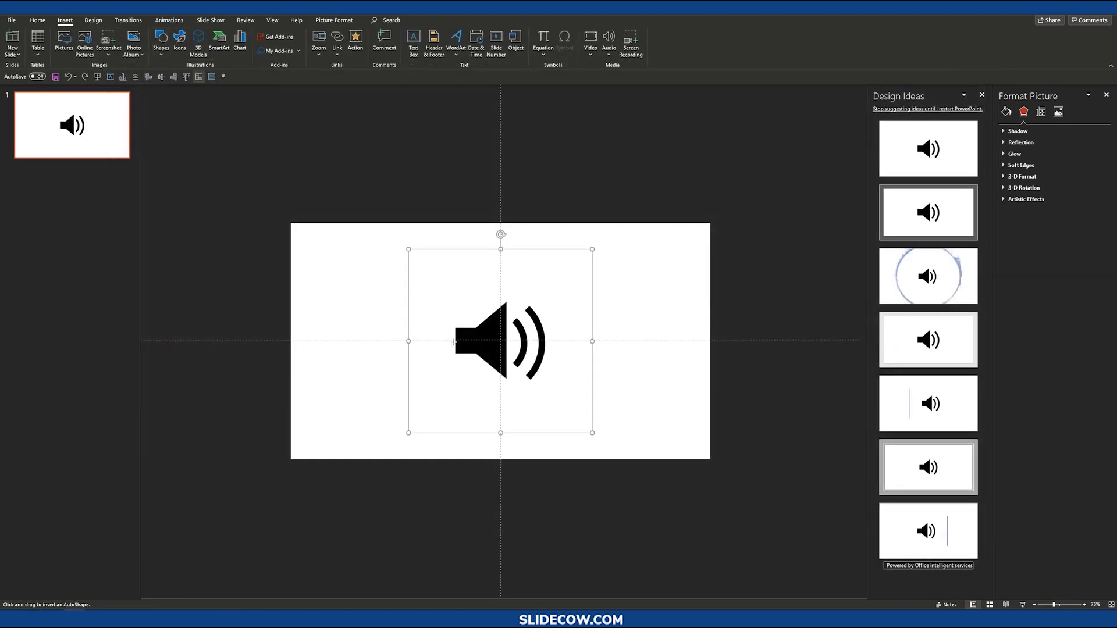
drag(391, 293, 646, 428)
Send the rectangle to back and move the speaker icon down onto it.
right_click(549, 337)
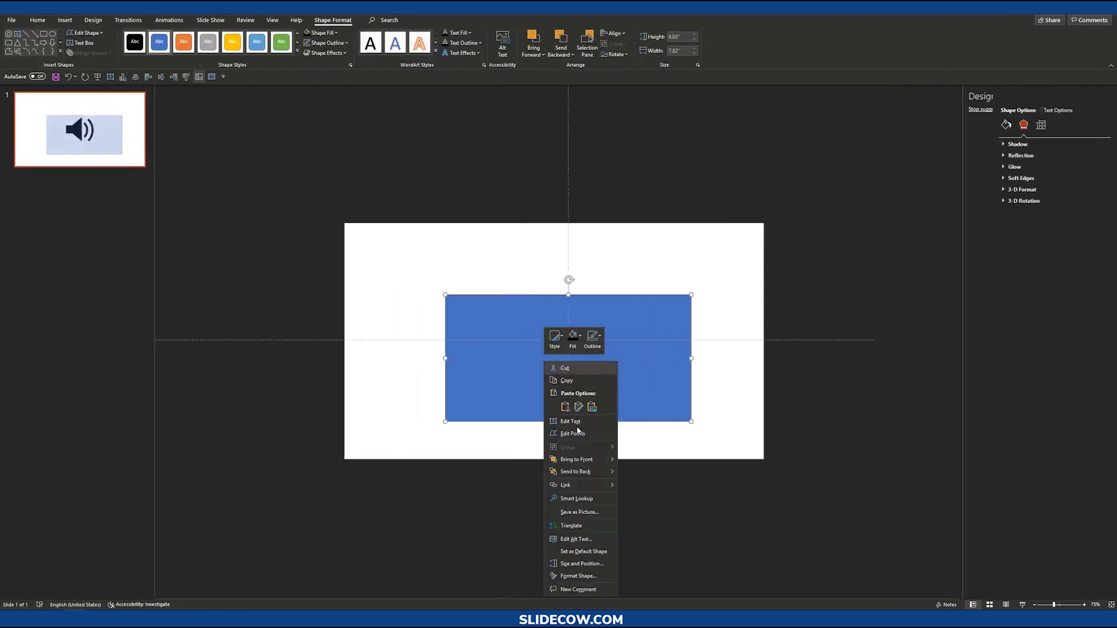
click(579, 474)
click(753, 369)
click(575, 345)
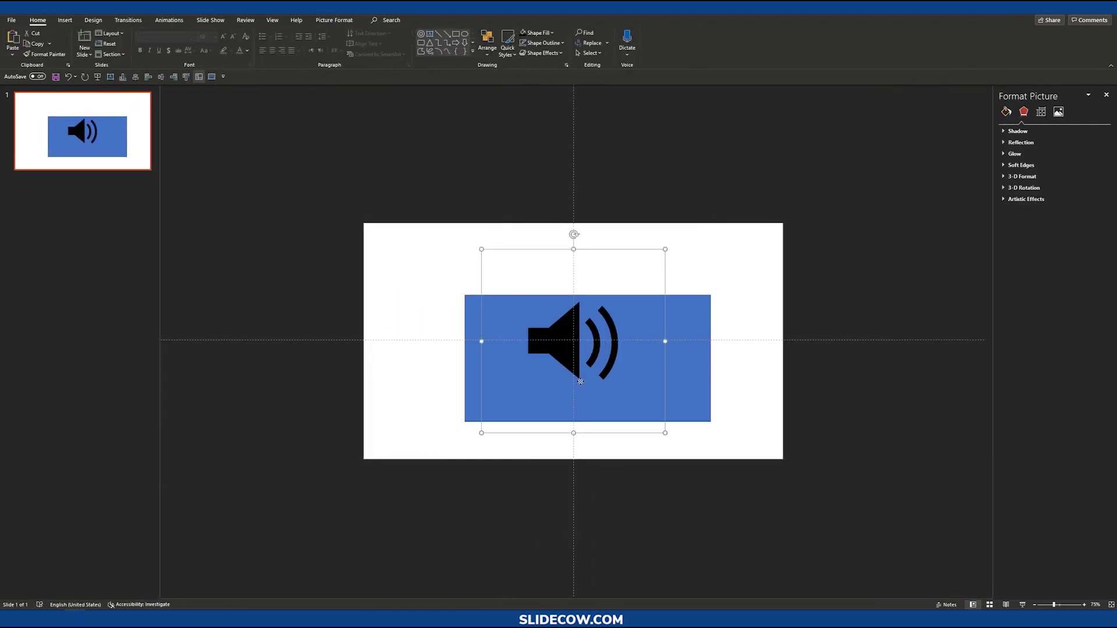
mouse_move(575, 347)
mouse_down()
mouse_move(579, 383)
mouse_move(582, 366)
mouse_up()
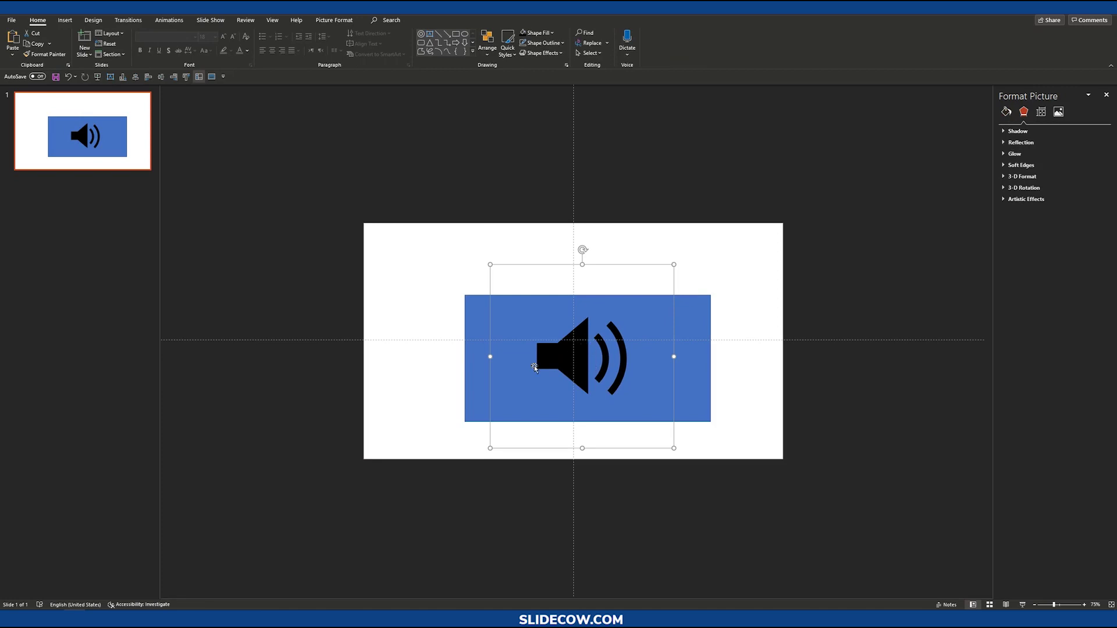
Zoom in and move the speaker icon to the rectangle's centre.
click(402, 184)
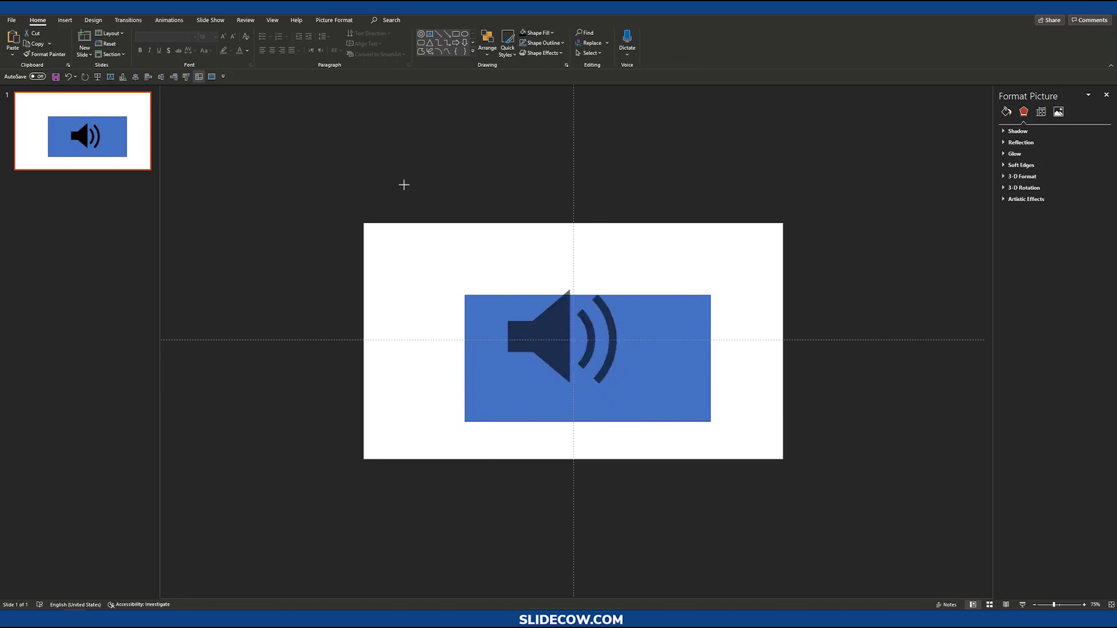
click(402, 184)
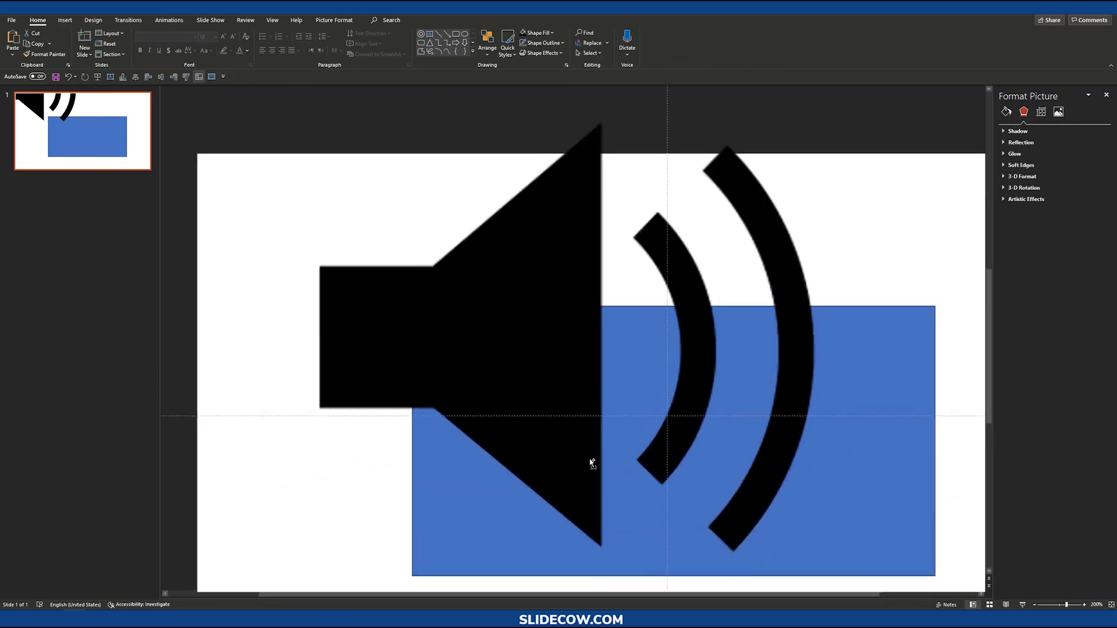
scroll(529, 408, up, 5)
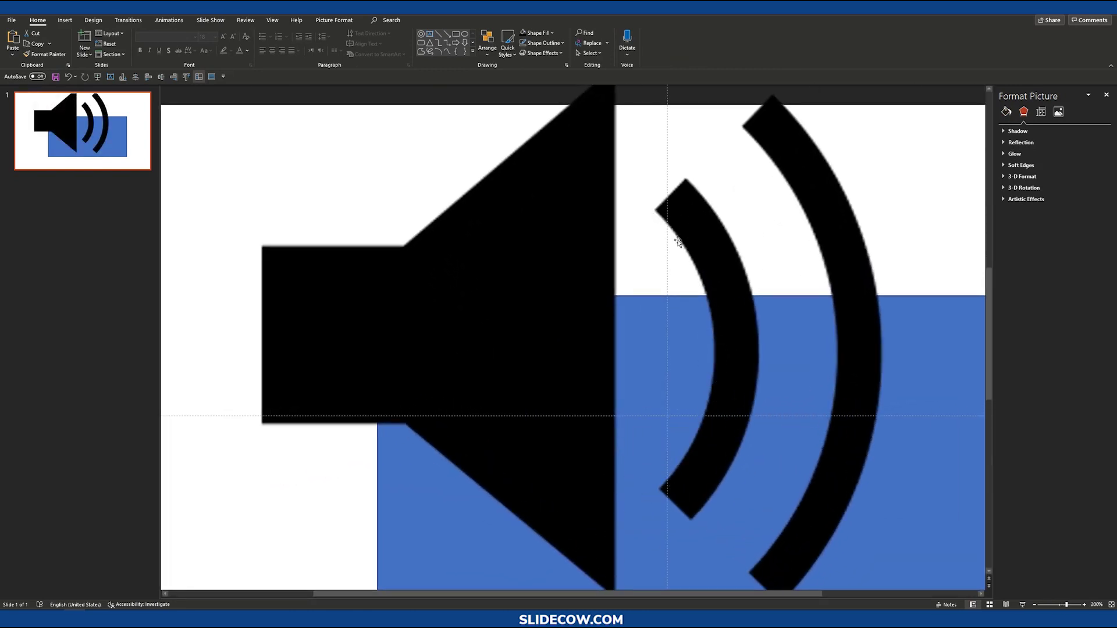
scroll(678, 241, down, 3)
scroll(697, 313, up, 2)
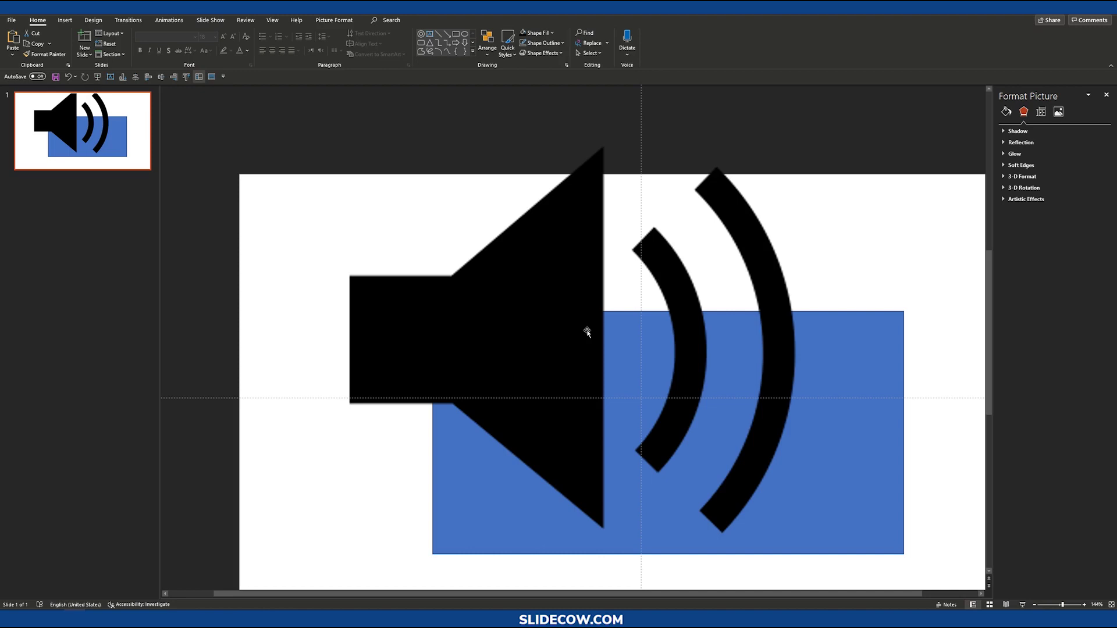
scroll(588, 332, down, 3)
drag(572, 323, 568, 334)
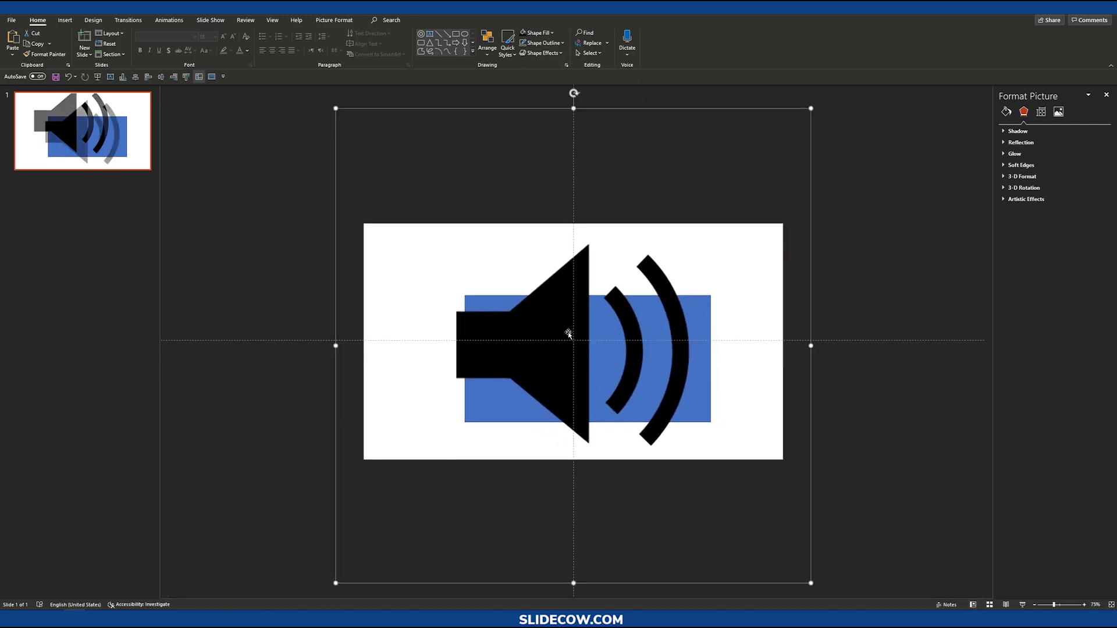
scroll(569, 333, down, 3)
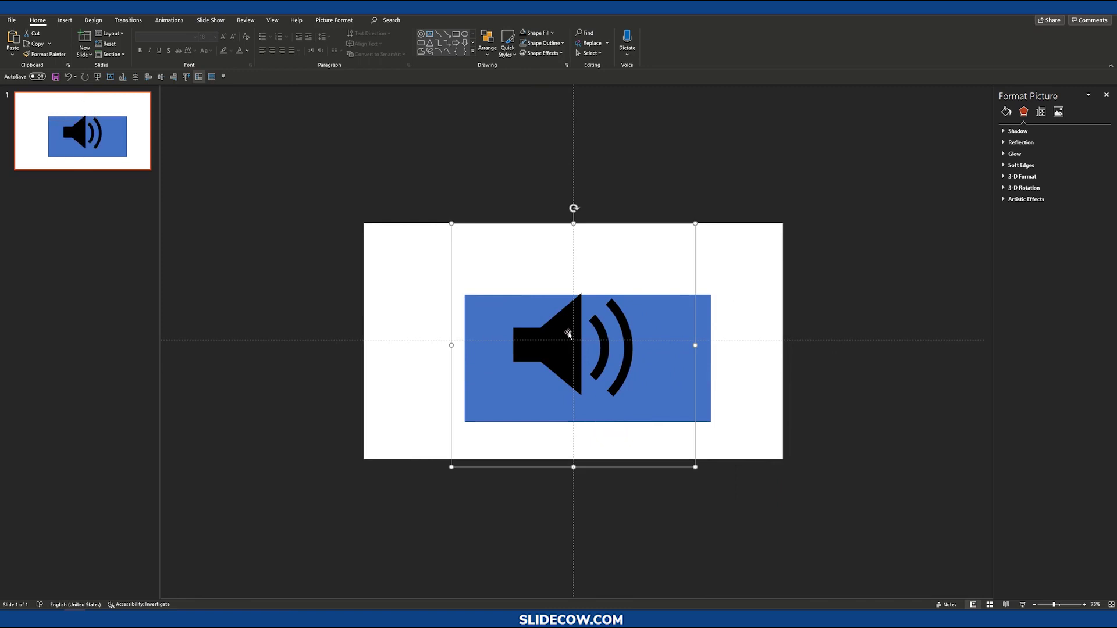
Open the picture Color options, close them unchanged, and nudge the icon lower.
click(334, 20)
click(76, 44)
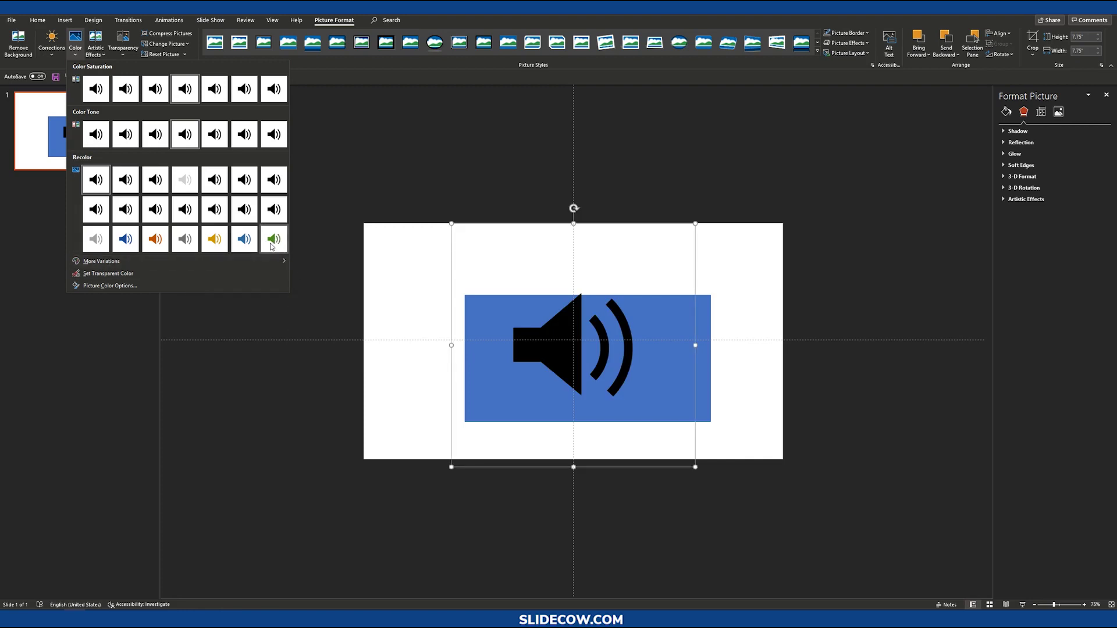
click(295, 335)
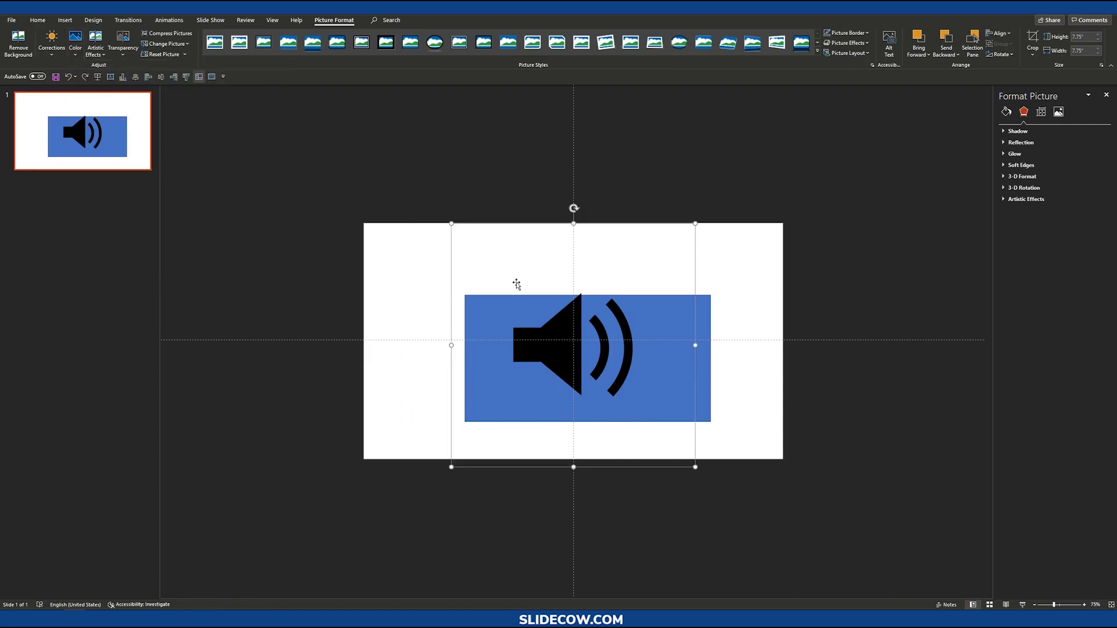
drag(574, 327, 570, 338)
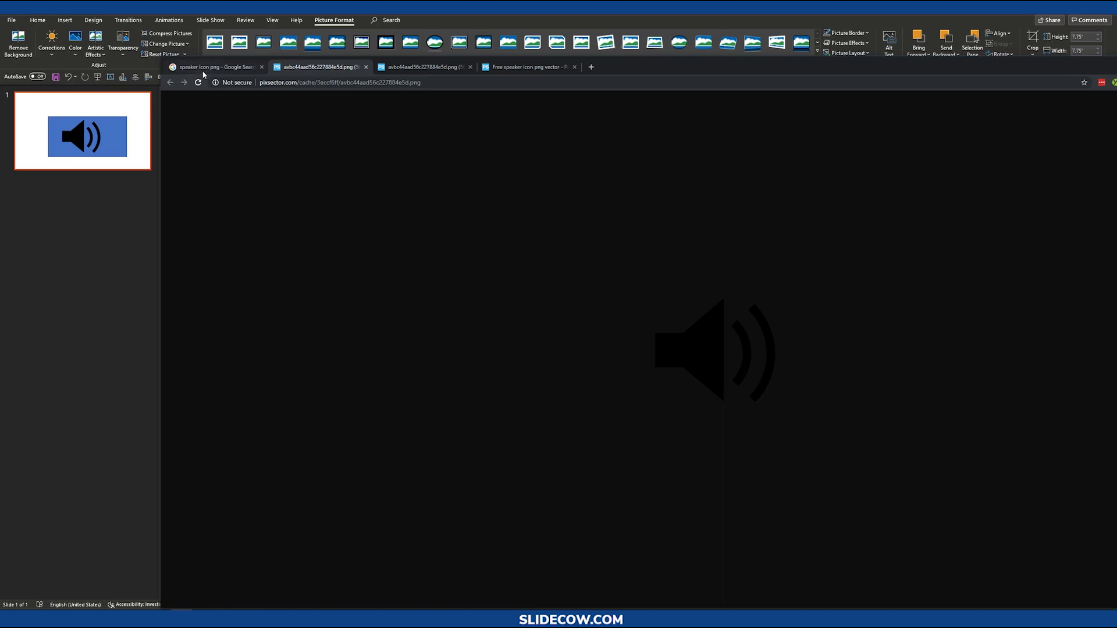
Show the speaker icon search results, then switch back to the slide with Alt+Tab.
click(210, 67)
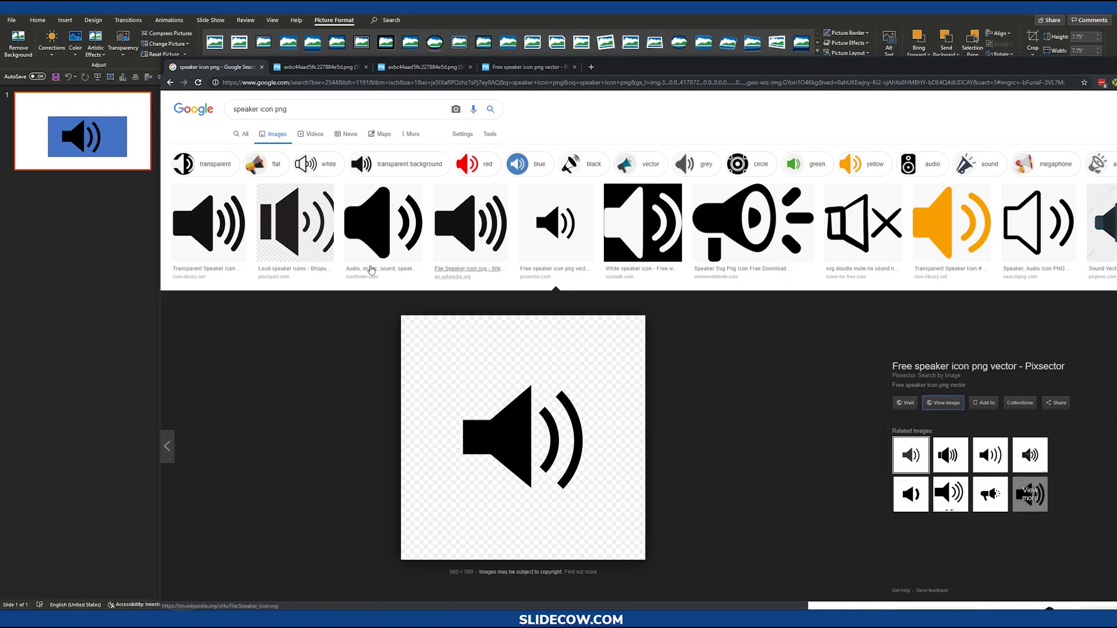
key(alt+Tab)
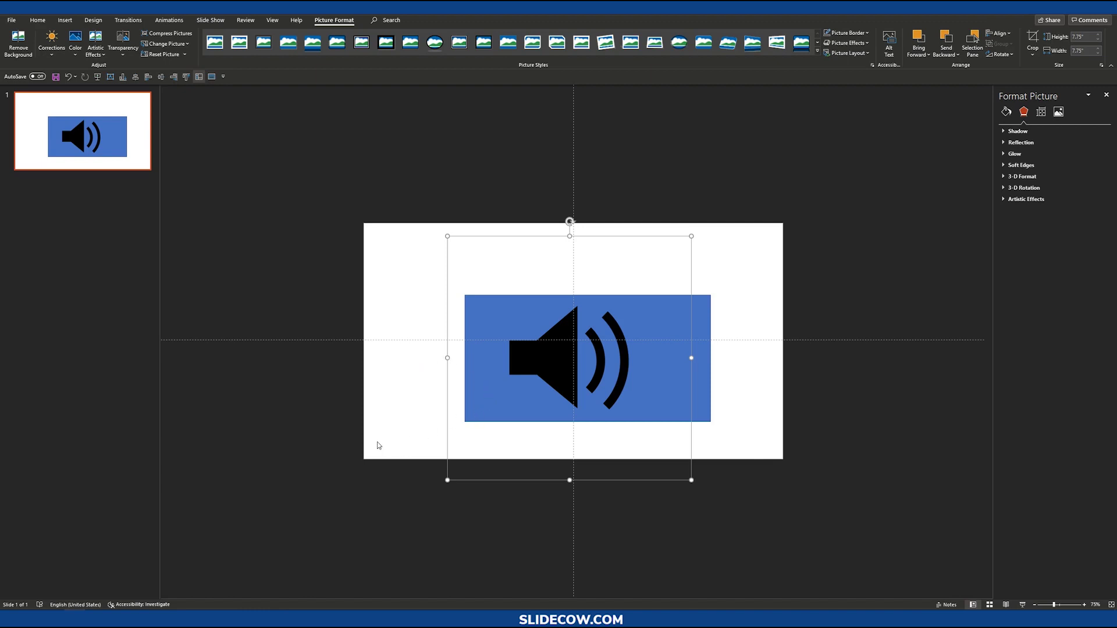
Box-select the speaker icon and blue rectangle and delete them.
click(397, 454)
click(577, 353)
drag(396, 192, 807, 538)
key(Delete)
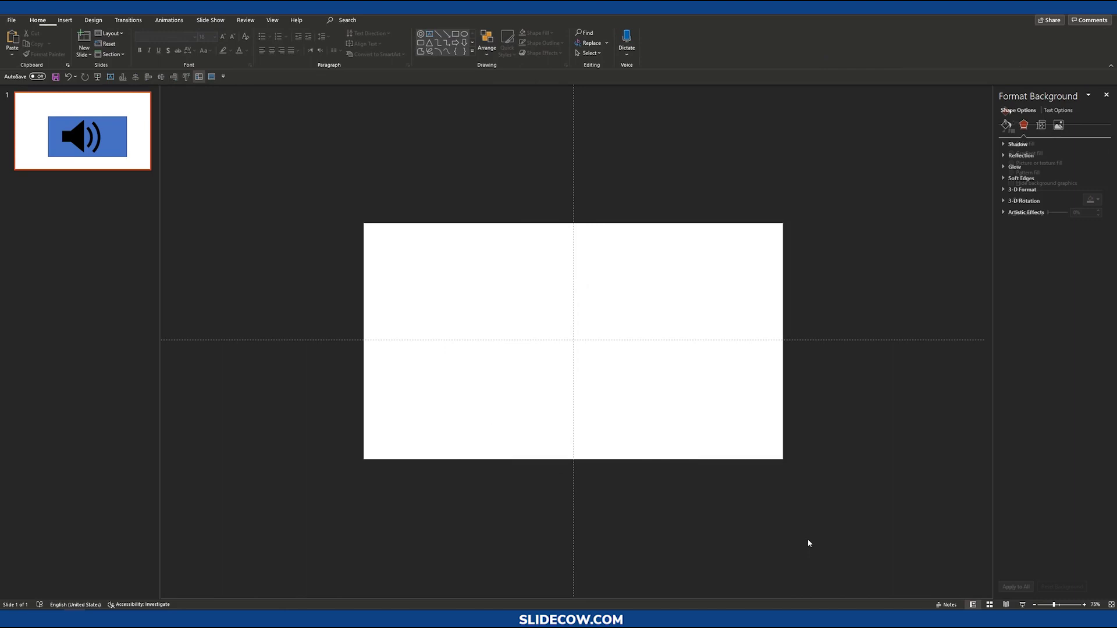